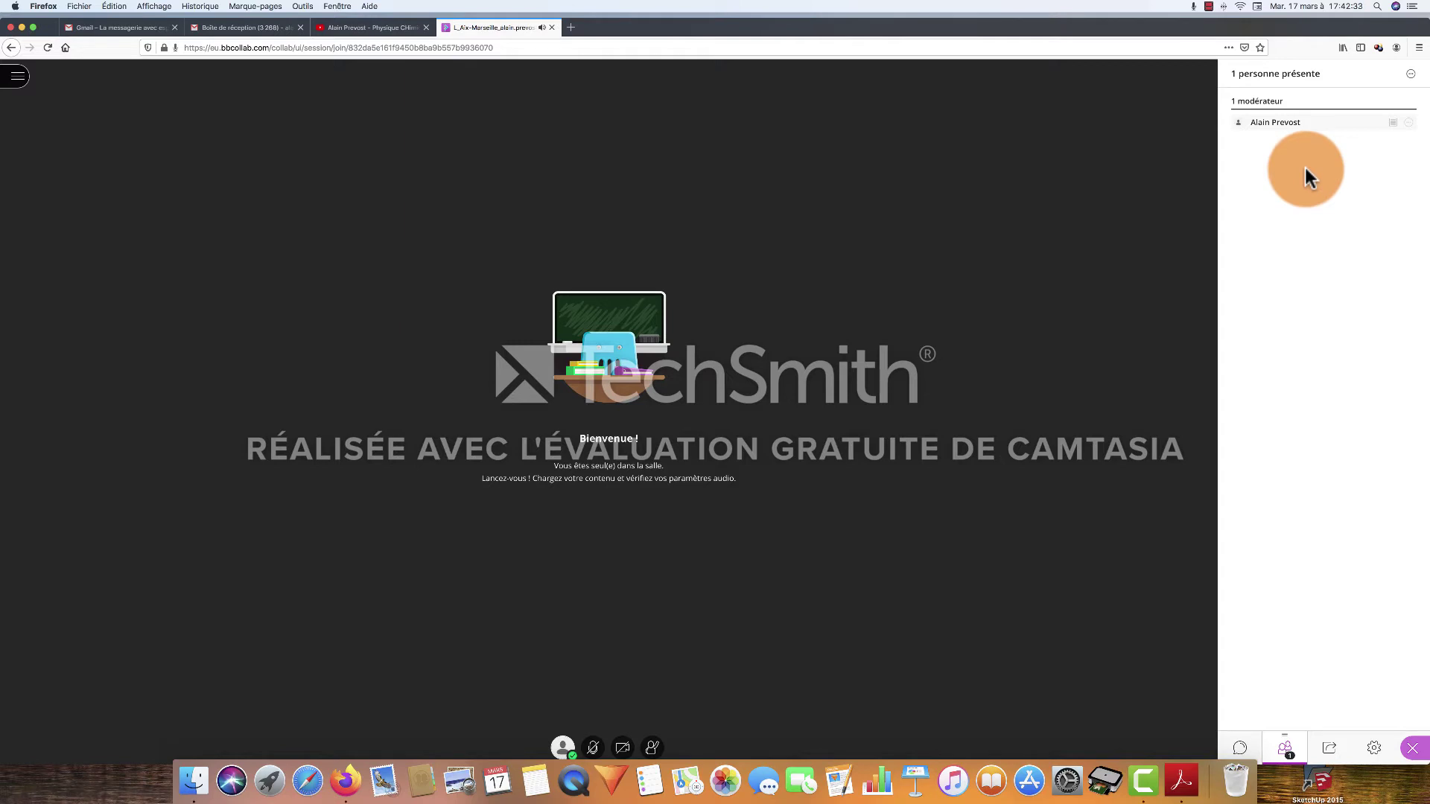
Share a blank whiteboard with the session and select the pencil tool for freehand drawing
{"action": "left_click", "coordinate": [1329, 752]}
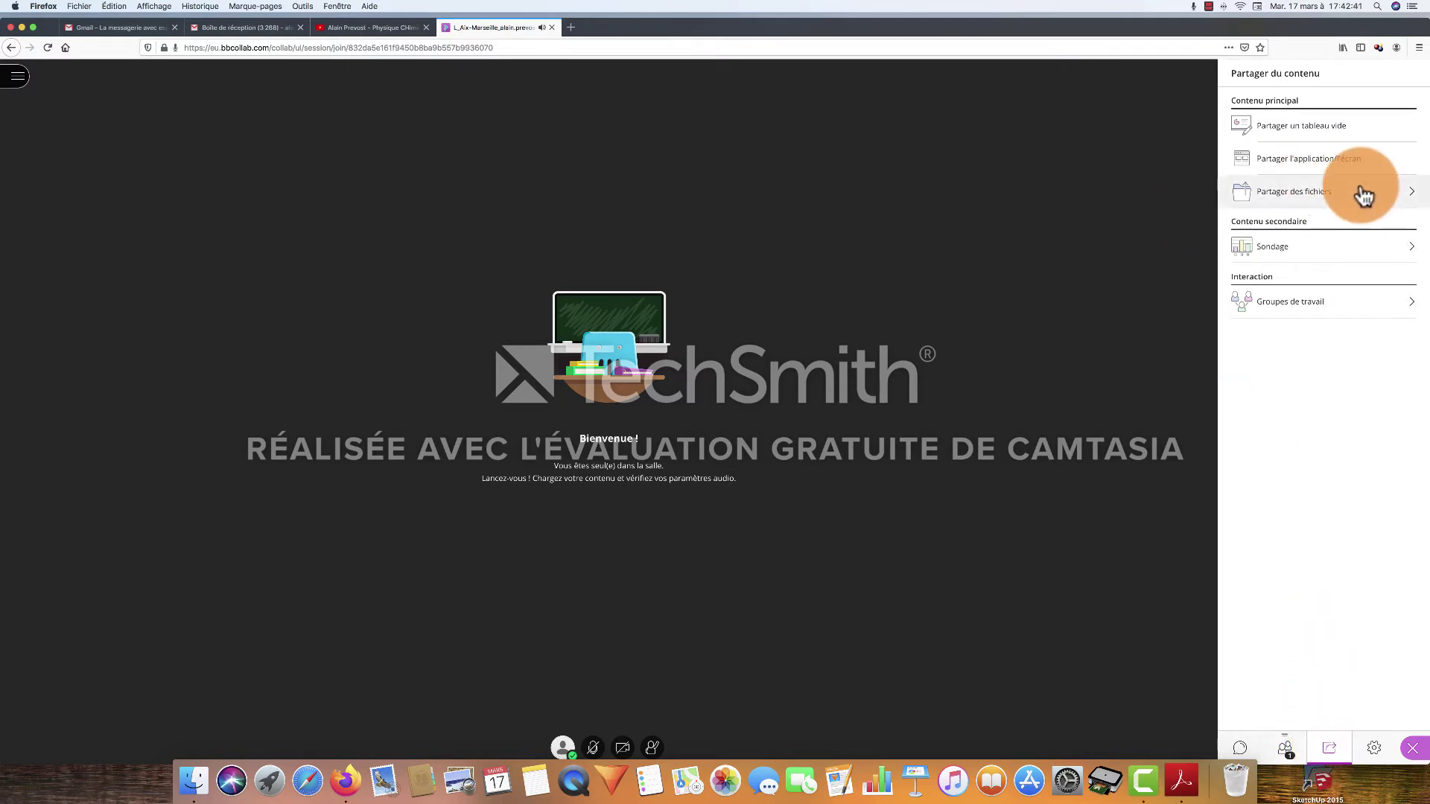
{"action": "left_click", "coordinate": [1303, 128]}
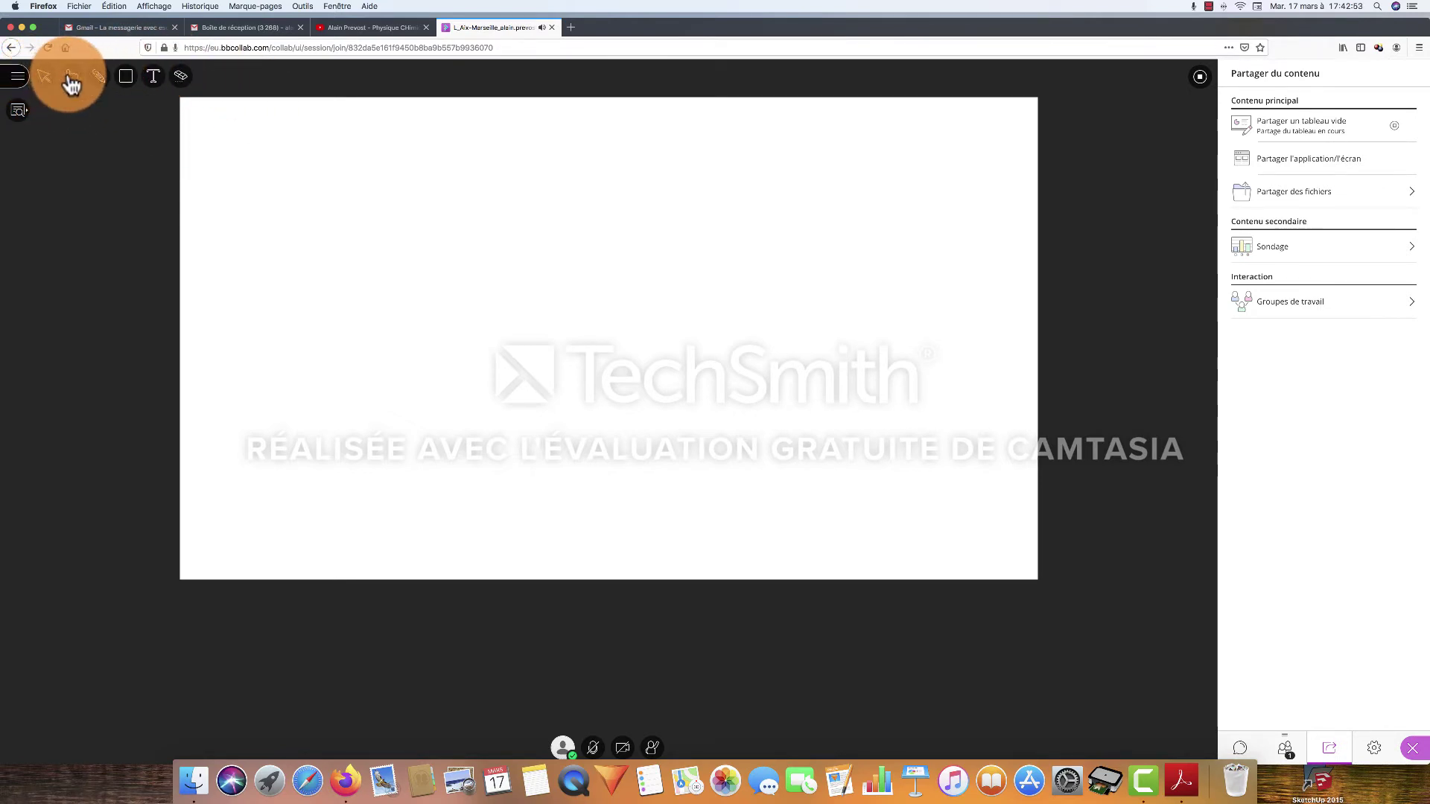
{"action": "left_click", "coordinate": [100, 83]}
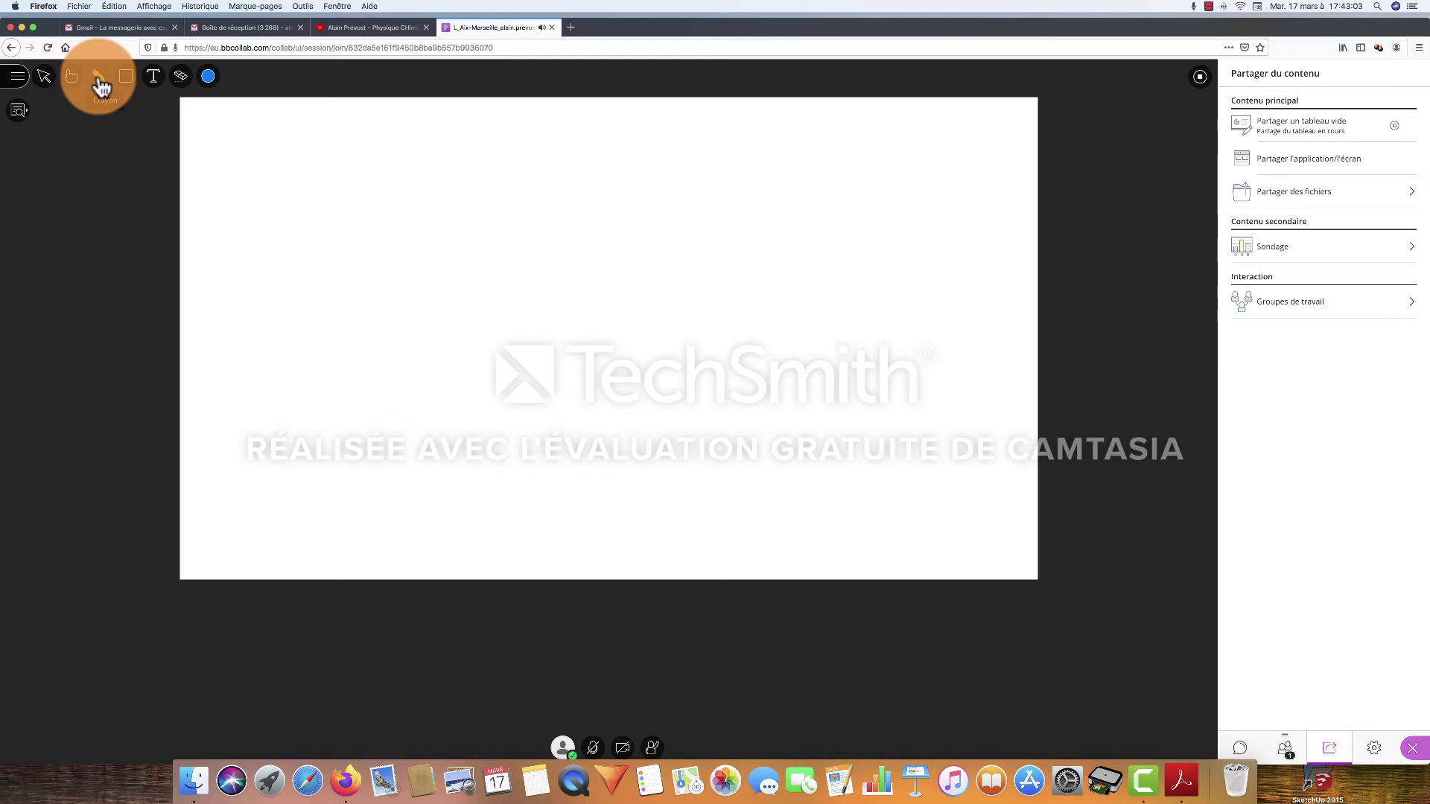
Handwrite "Tu peux écrire !" in blue on the whiteboard
{"action": "left_click", "coordinate": [404, 209]}
{"action": "mouse_move", "coordinate": [316, 192]}
{"action": "left_mouse_down"}
{"action": "mouse_move", "coordinate": [289, 198]}
{"action": "mouse_move", "coordinate": [330, 192]}
{"action": "left_mouse_up"}
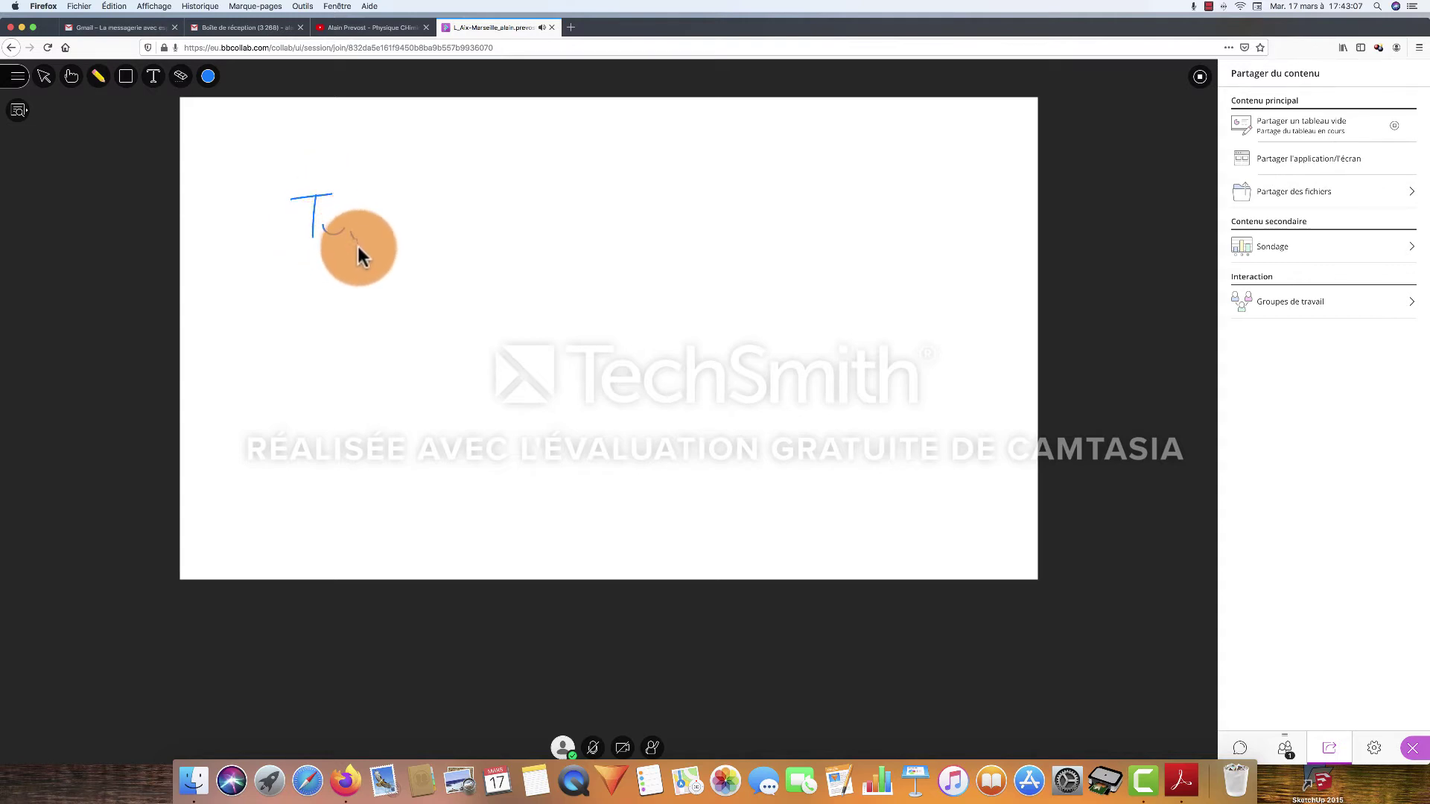
{"action": "mouse_move", "coordinate": [357, 239]}
{"action": "left_mouse_down"}
{"action": "mouse_move", "coordinate": [435, 244]}
{"action": "mouse_move", "coordinate": [511, 216]}
{"action": "mouse_move", "coordinate": [552, 229]}
{"action": "left_mouse_up"}
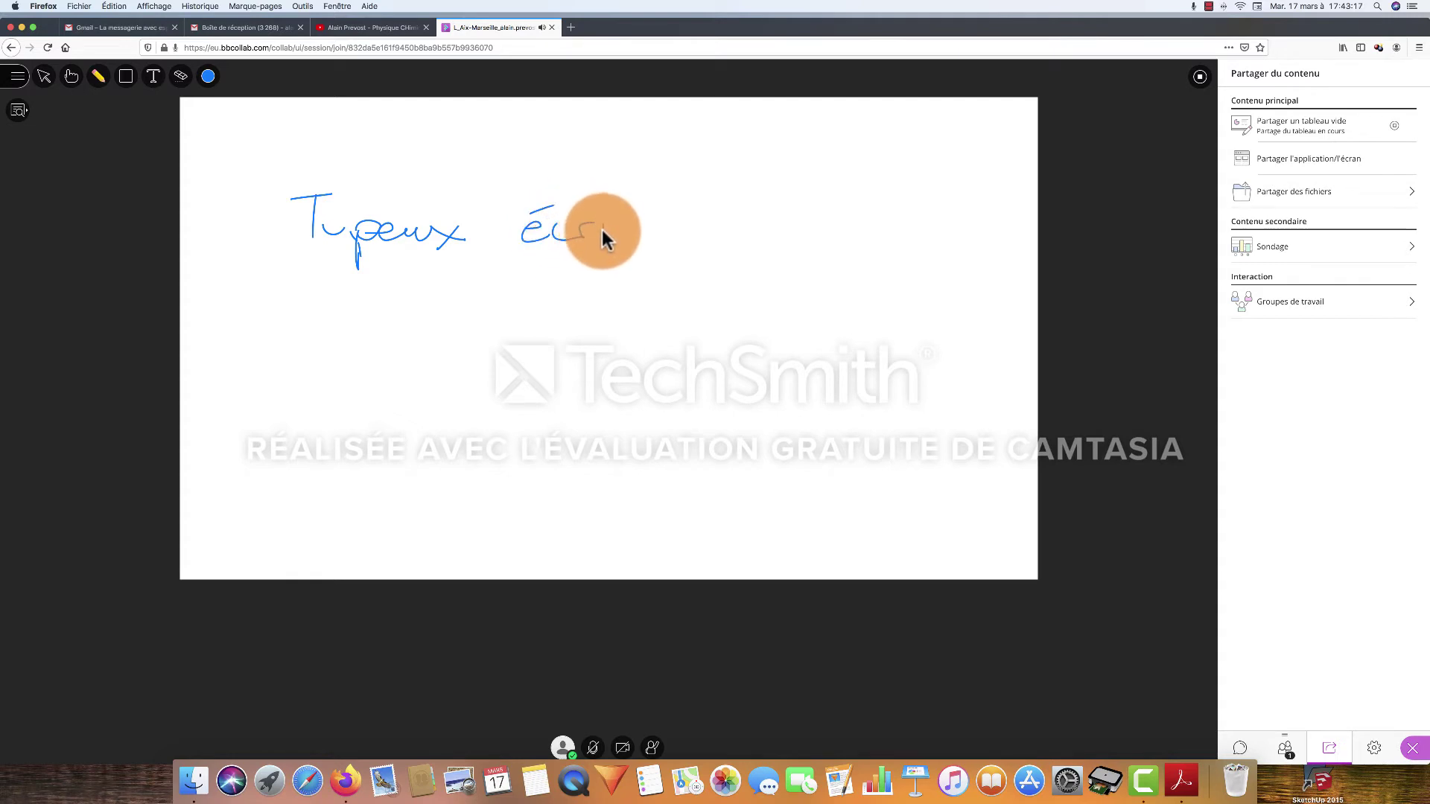
{"action": "left_click_drag", "start_coordinate": [633, 224], "coordinate": [669, 234]}
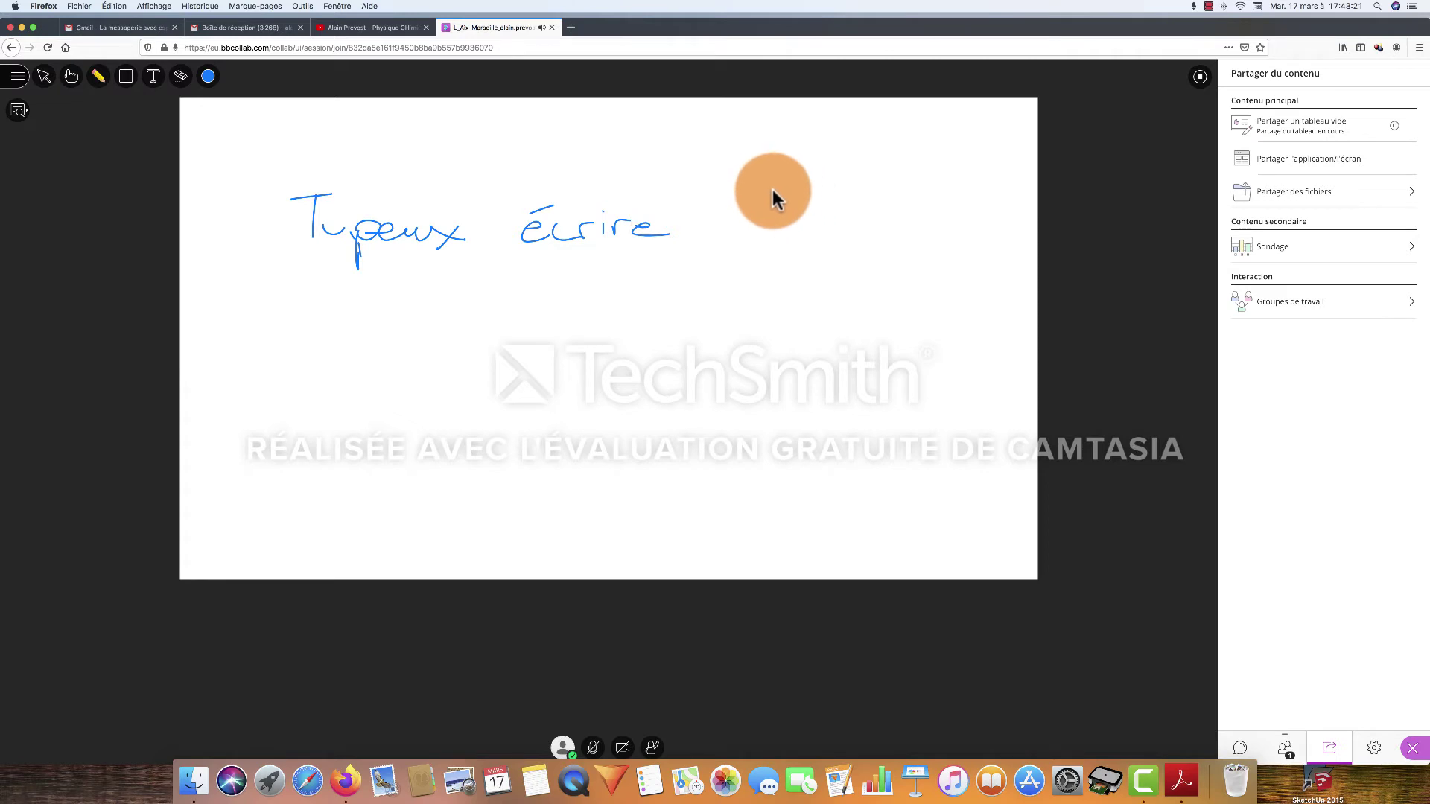
{"action": "left_click_drag", "start_coordinate": [710, 170], "coordinate": [711, 208]}
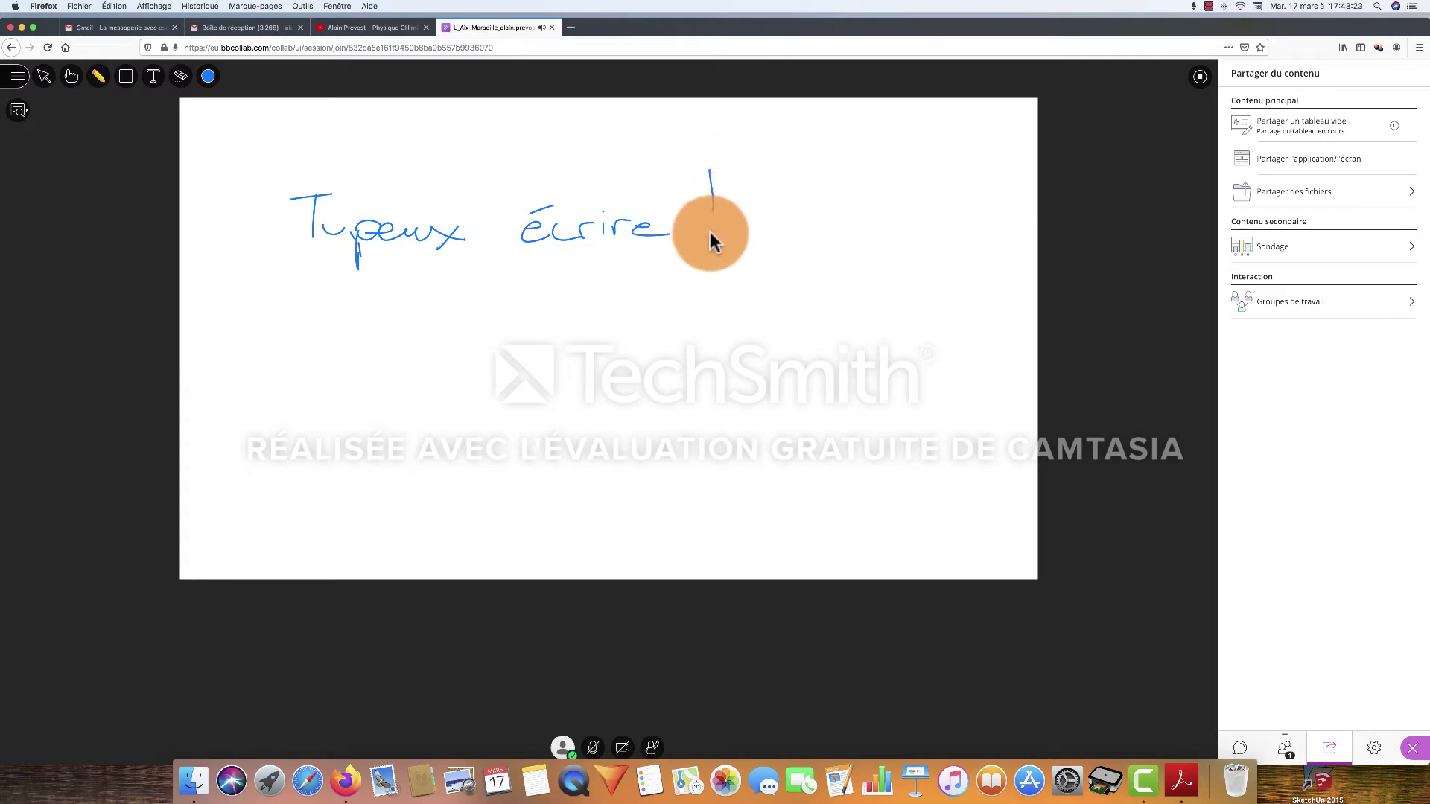
{"action": "left_click", "coordinate": [713, 231]}
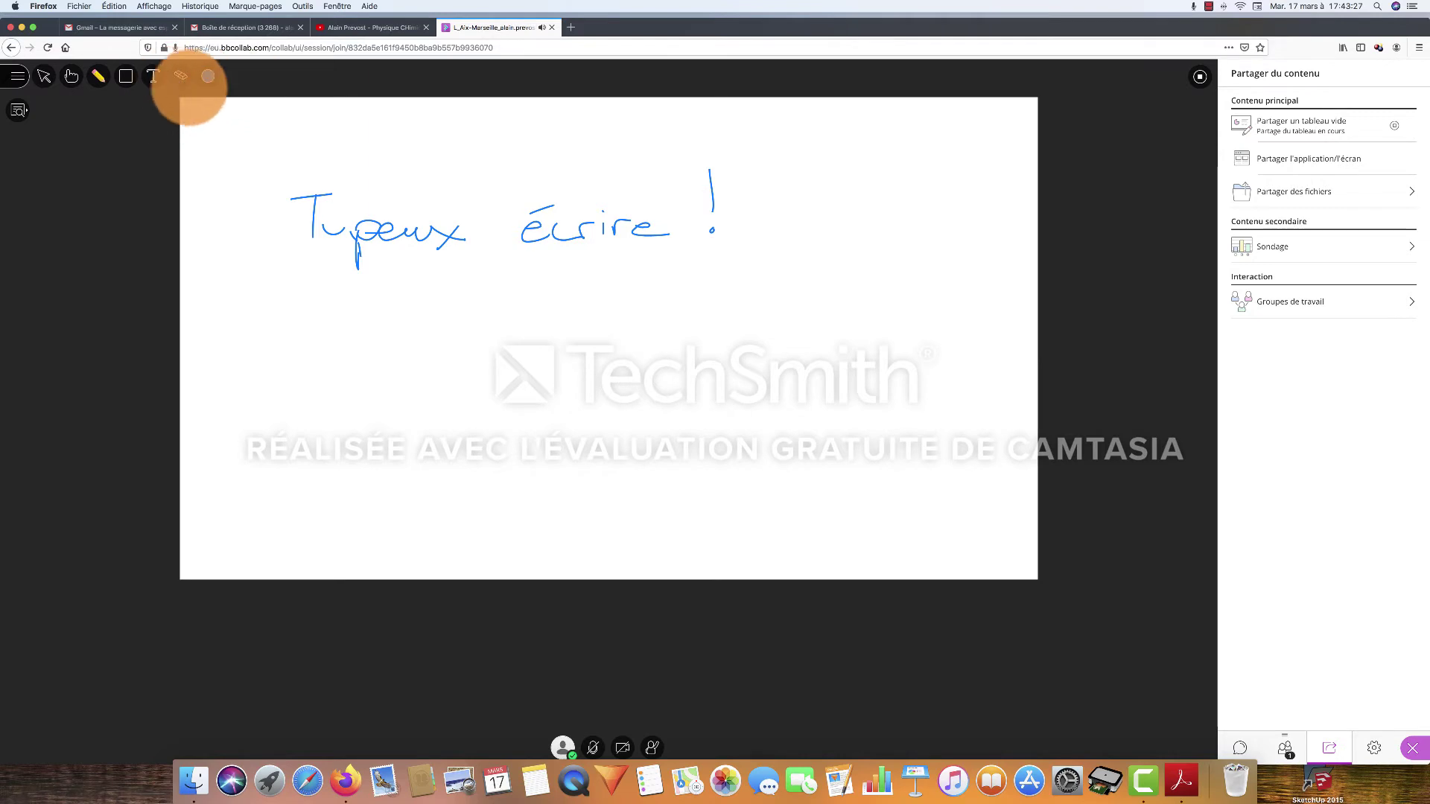
Switch the pen colour to orange and underline the handwritten phrase
{"action": "left_click", "coordinate": [211, 81]}
{"action": "left_click", "coordinate": [225, 118]}
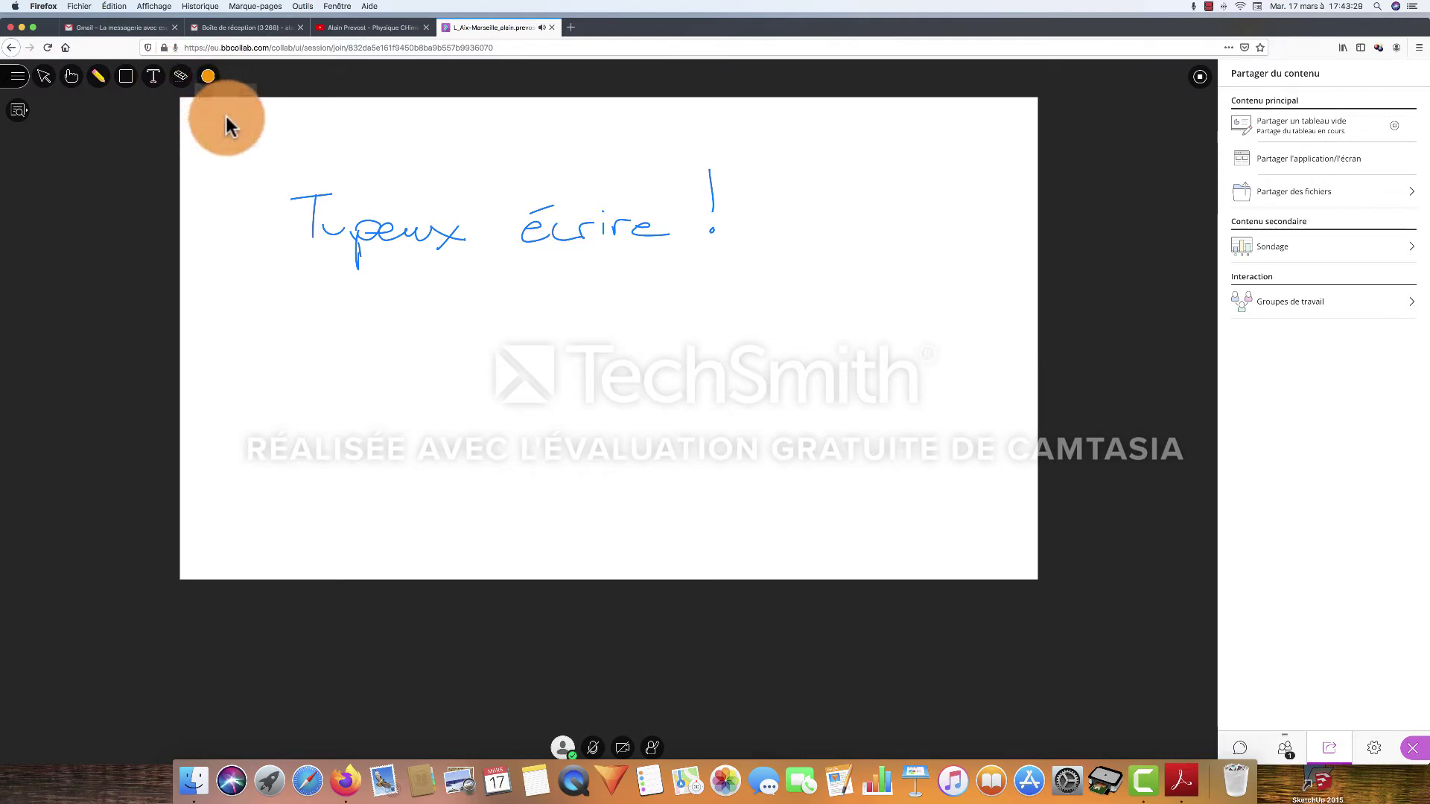
{"action": "left_click_drag", "start_coordinate": [306, 266], "coordinate": [801, 275]}
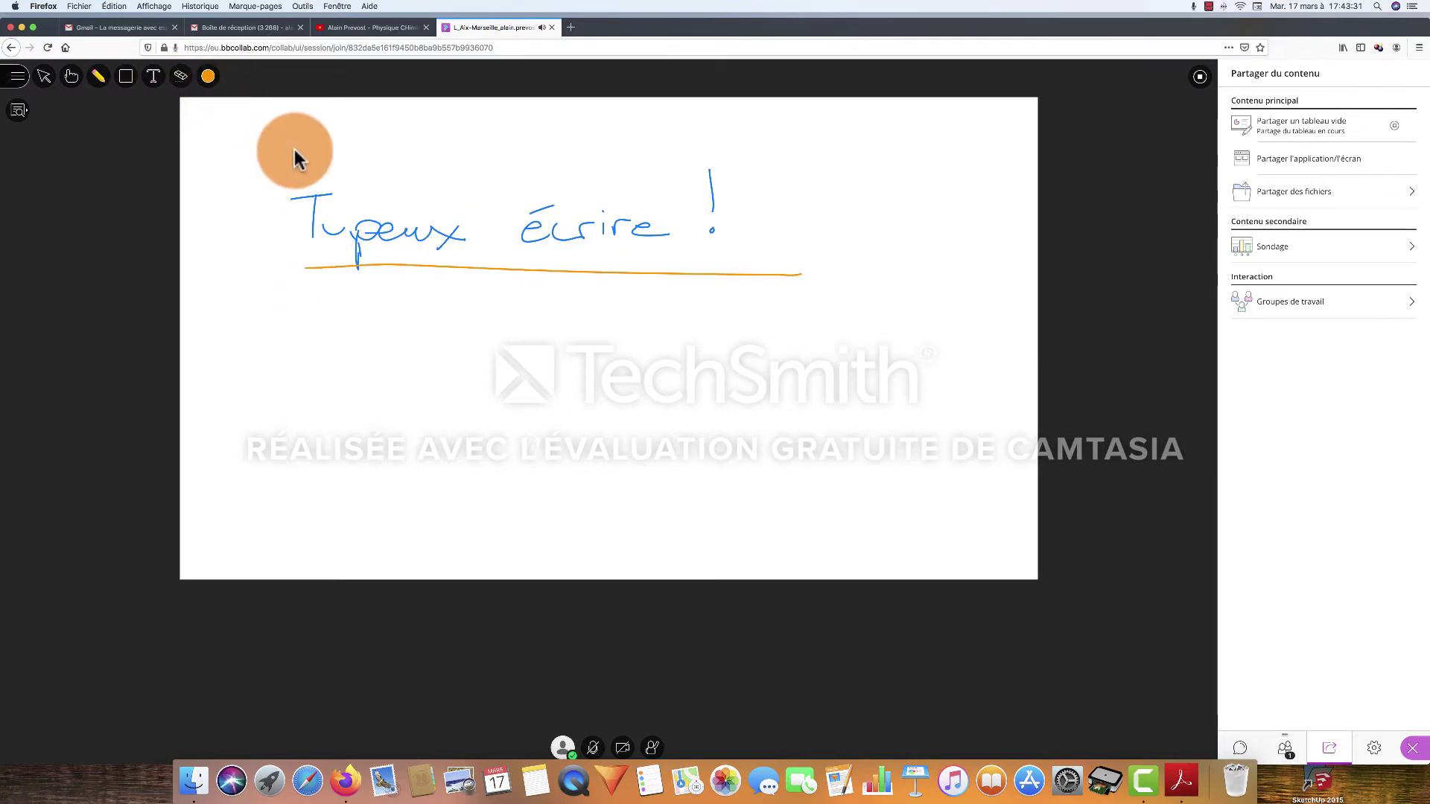
Type "Ici j'écris du texte.... c'est super !" below the underline, then clear the whiteboard
{"action": "left_click", "coordinate": [154, 81]}
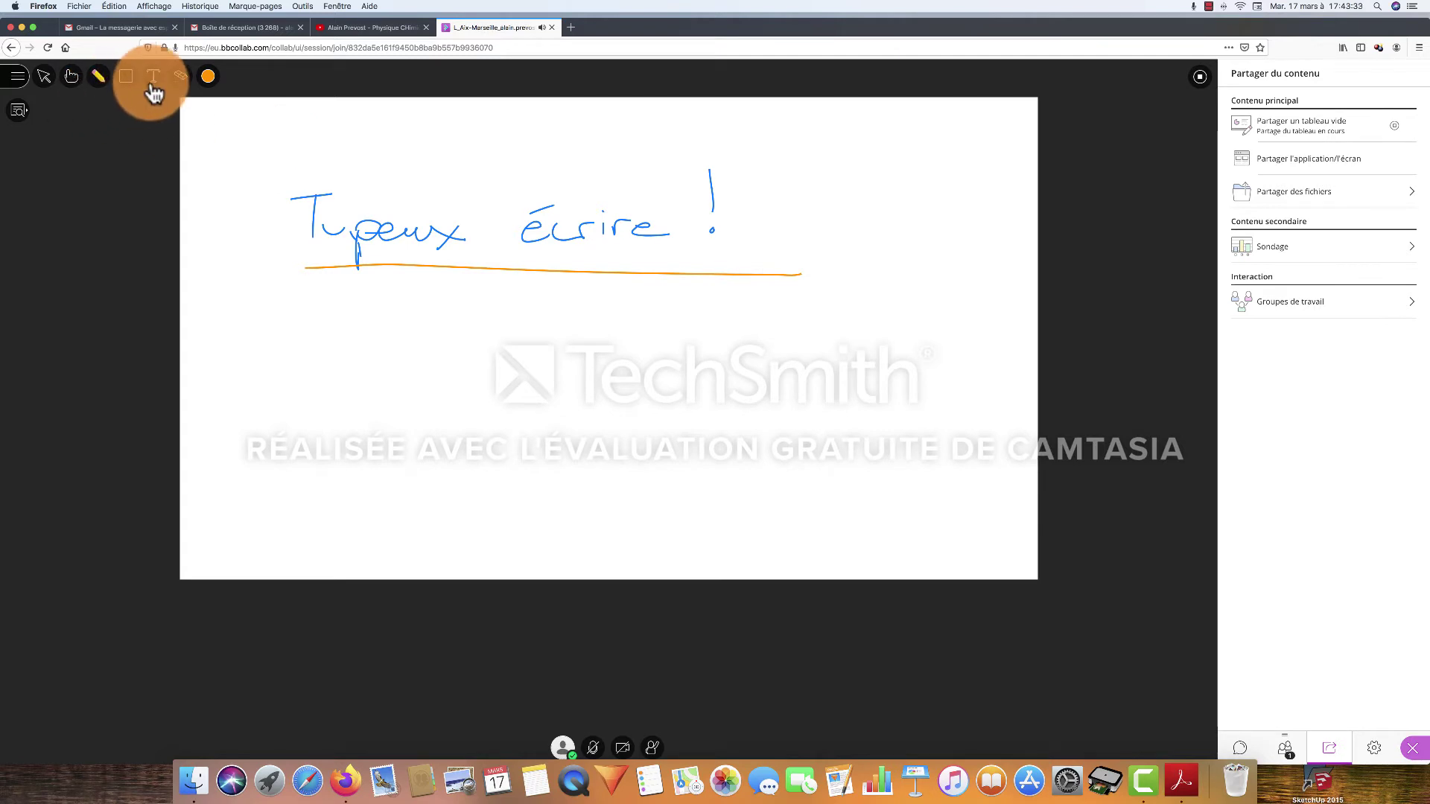
{"action": "left_click", "coordinate": [325, 307]}
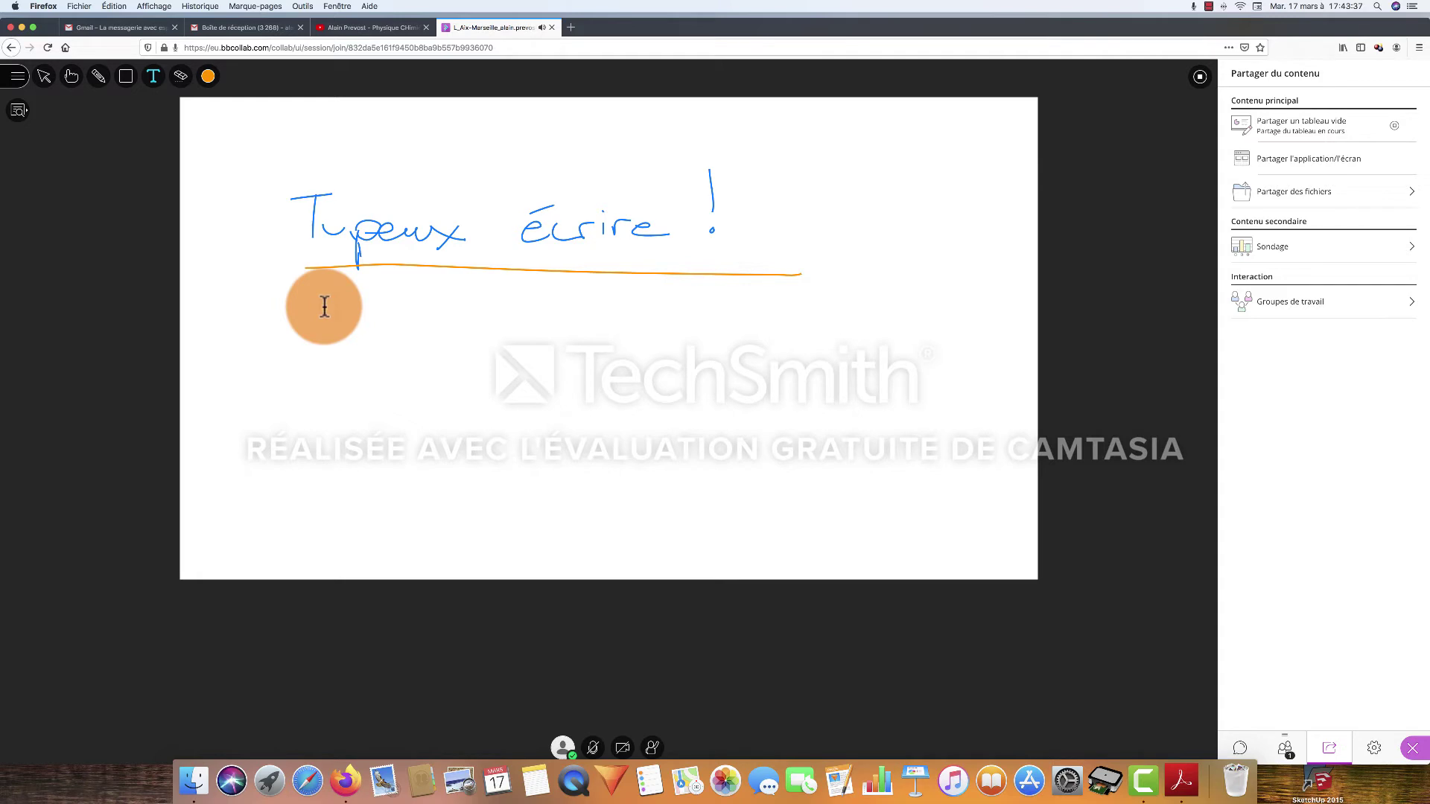
{"action": "type", "text": "Ic je"}
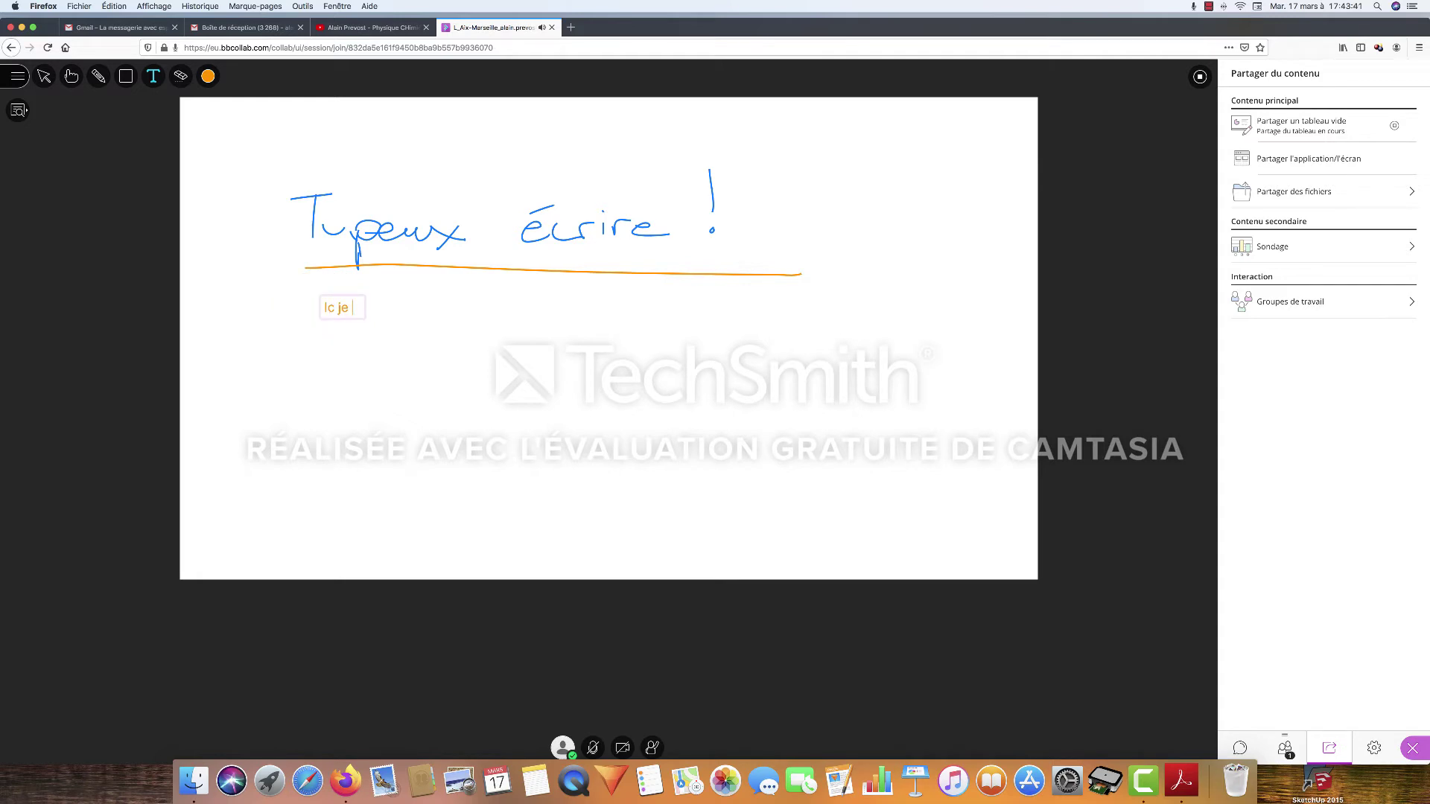
{"action": "key", "text": "BackSpace"}
{"action": "key", "text": "BackSpace"}
{"action": "key", "text": "BackSpace"}
{"action": "type", "text": "i j'écris du texte"}
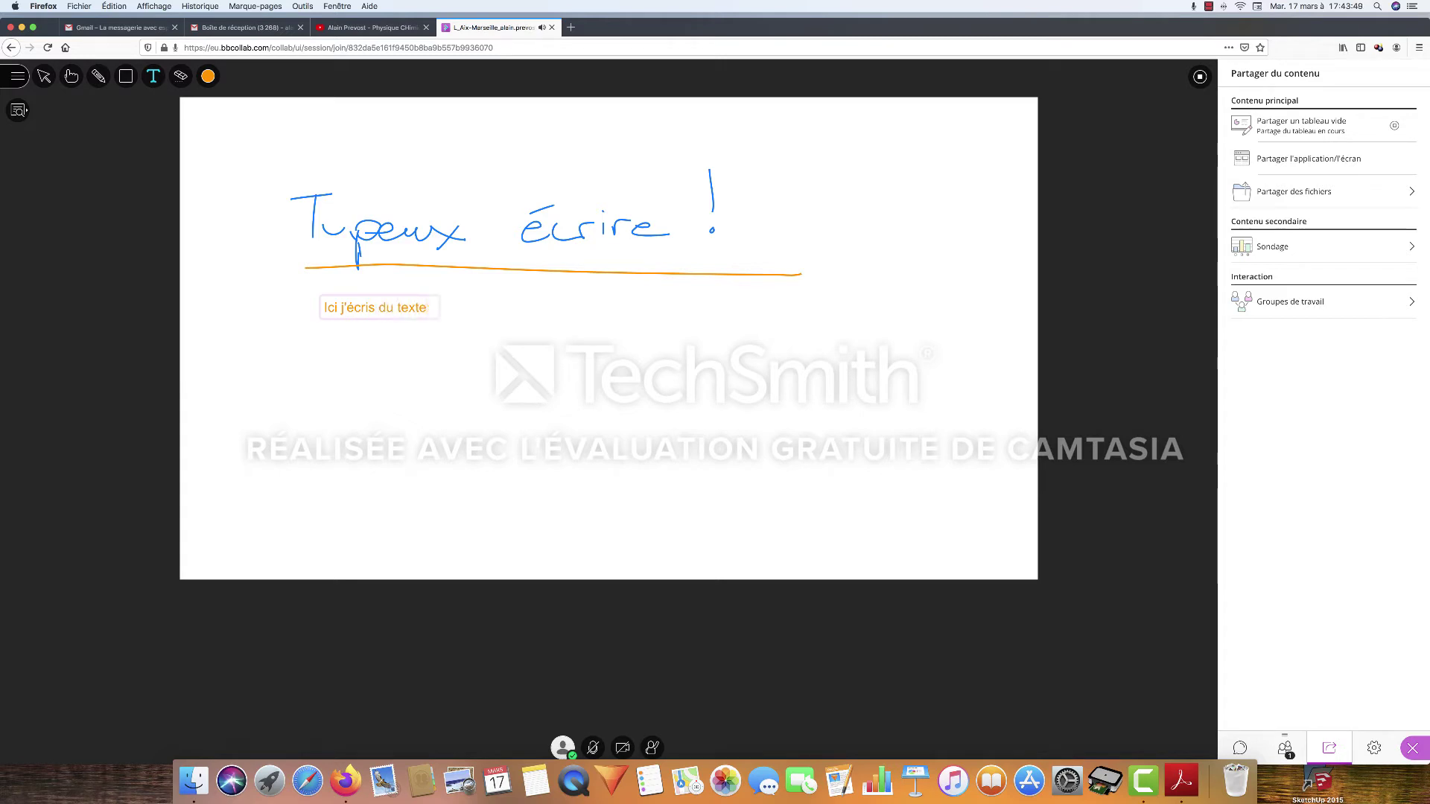
{"action": "type", "text": ".... c'est super !"}
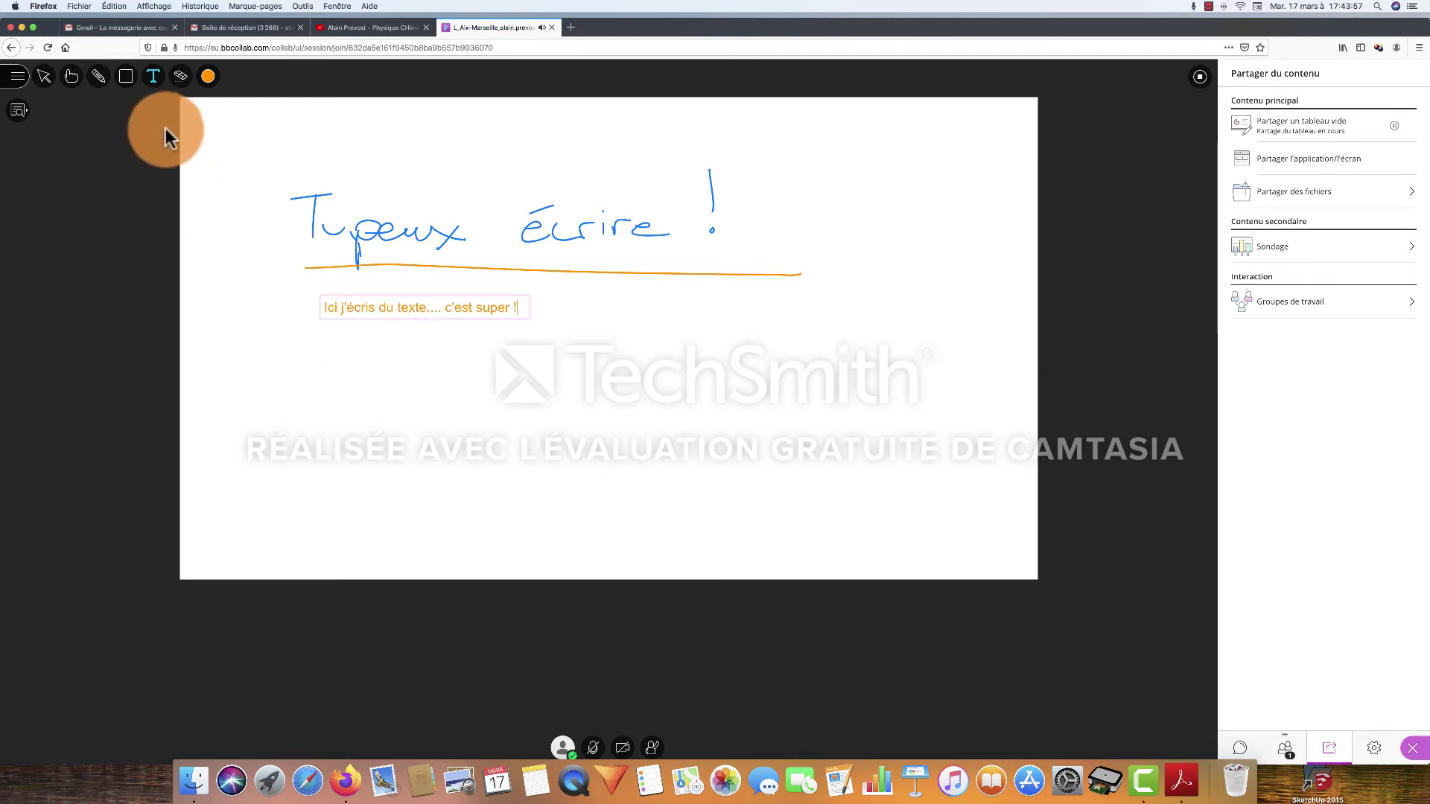
{"action": "left_click", "coordinate": [181, 82]}
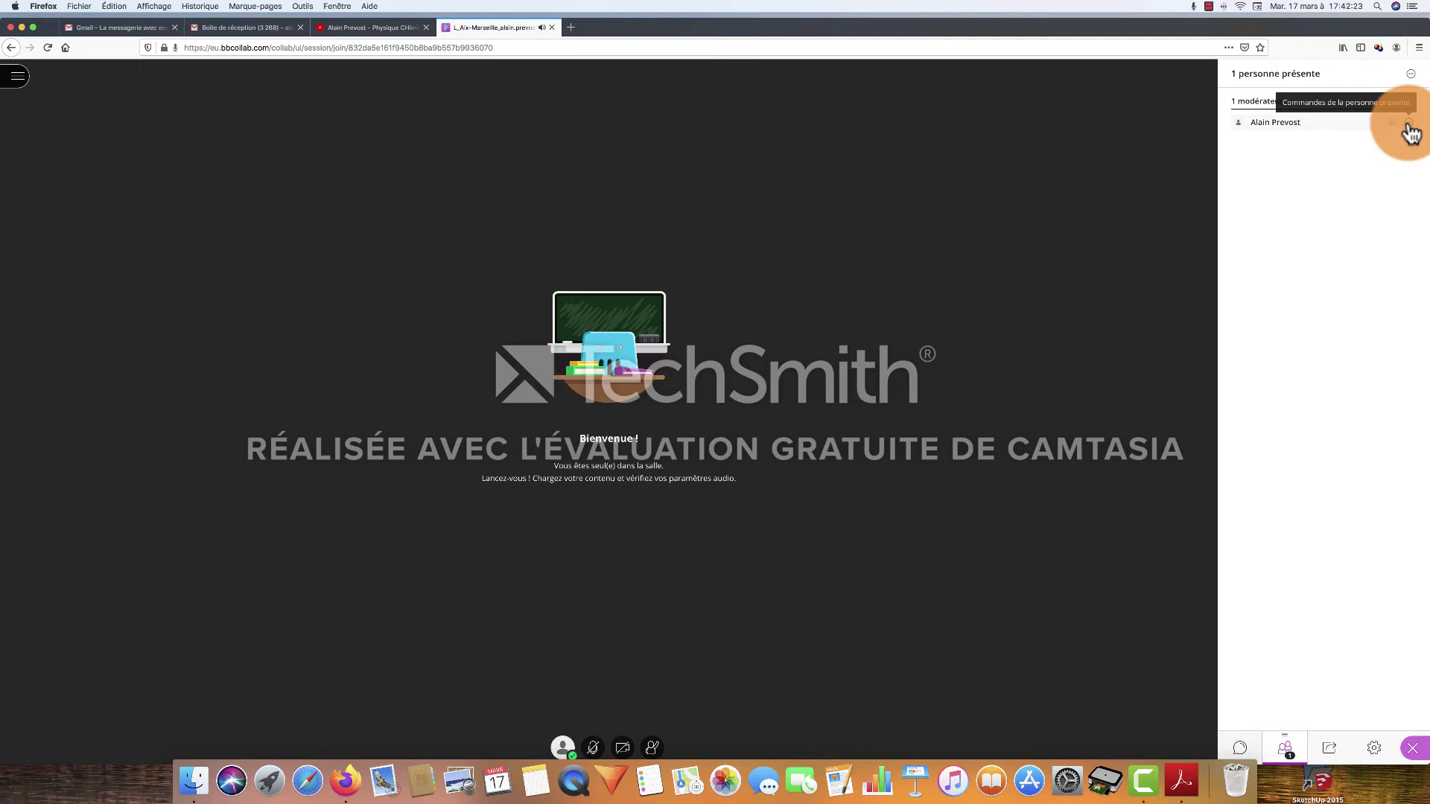
Check the moderator's actions, then browse to DS Term Mars 2020 Ts1.pdf and cancel the file picker
{"action": "left_click", "coordinate": [1408, 124]}
{"action": "left_click", "coordinate": [1339, 186]}
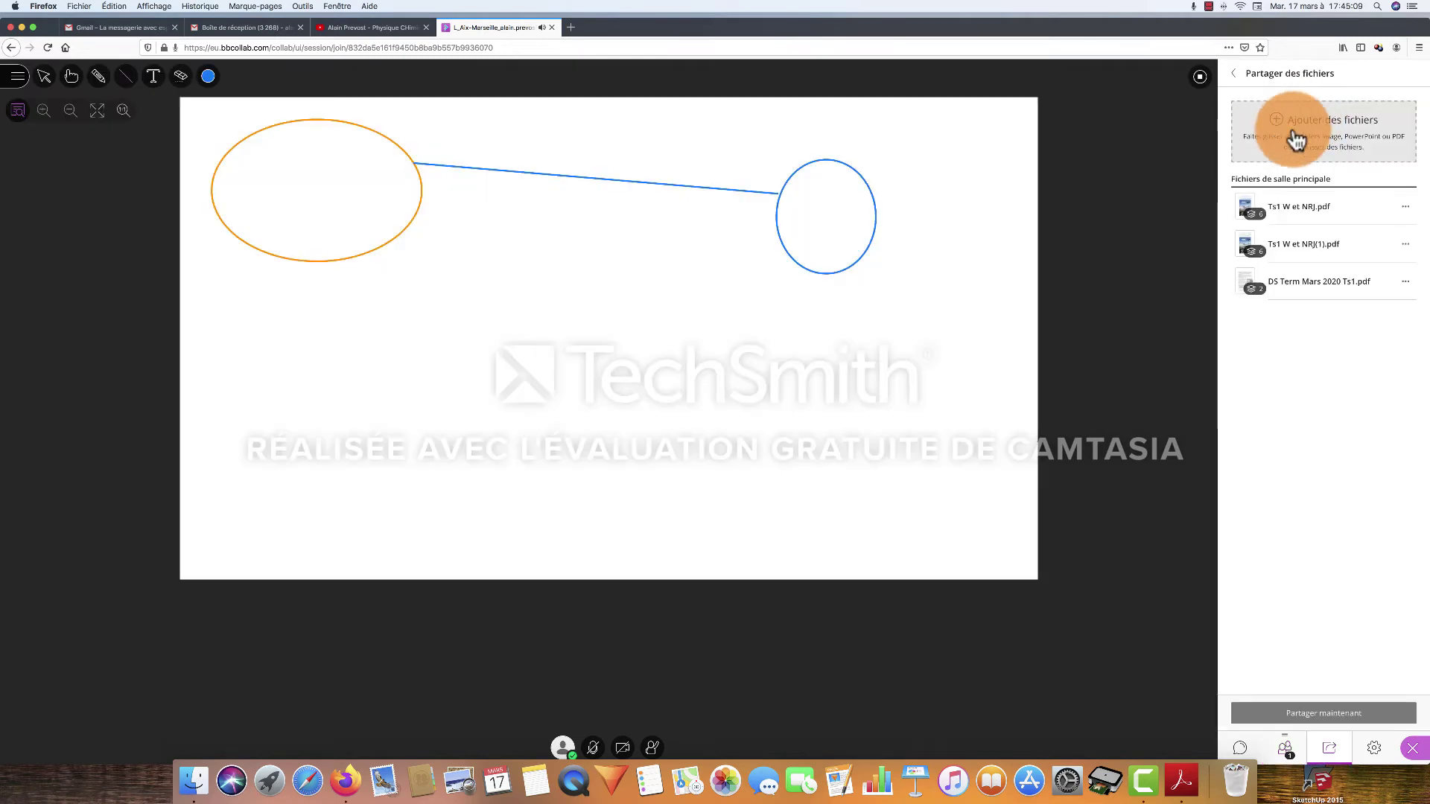
{"action": "left_click", "coordinate": [1315, 127]}
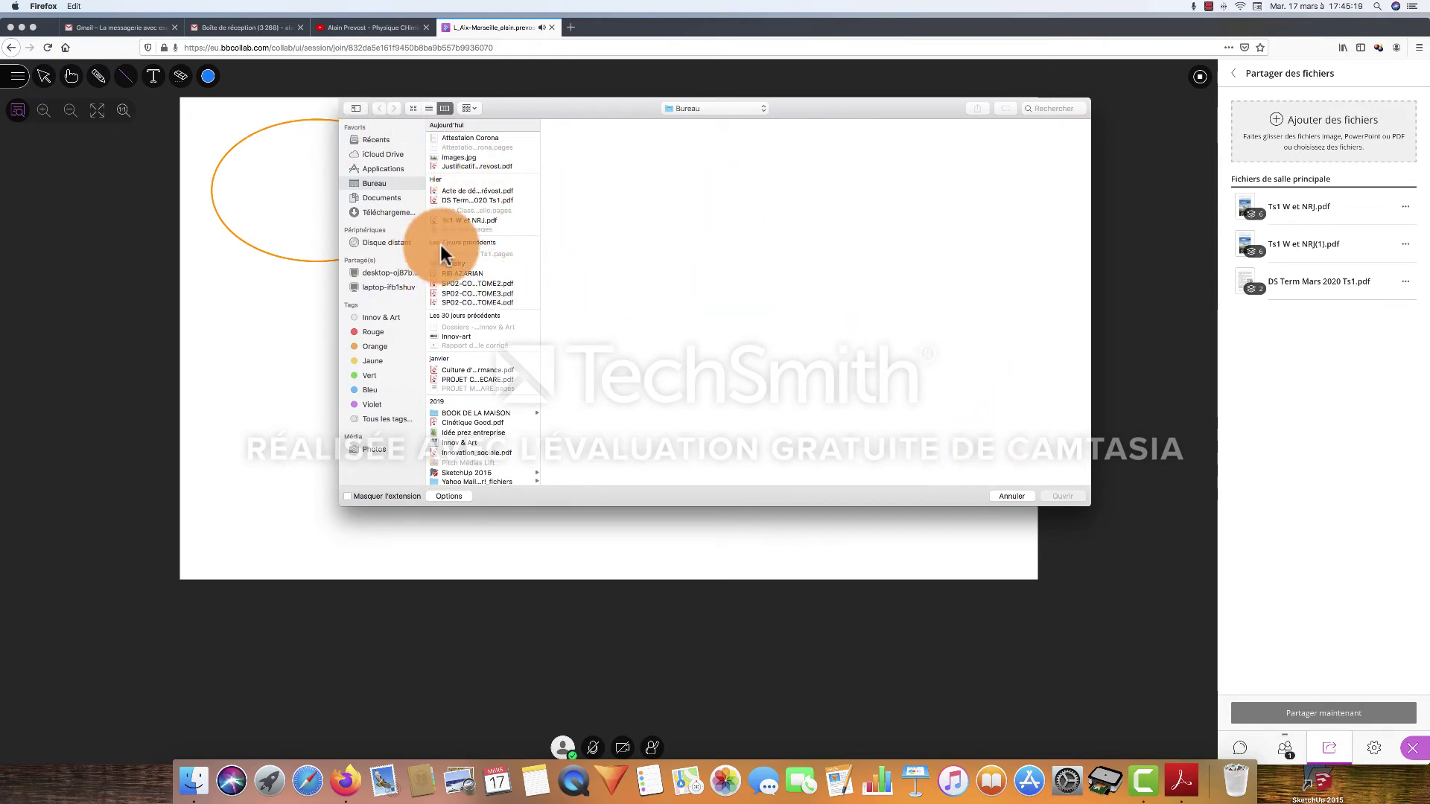
{"action": "left_click", "coordinate": [463, 198]}
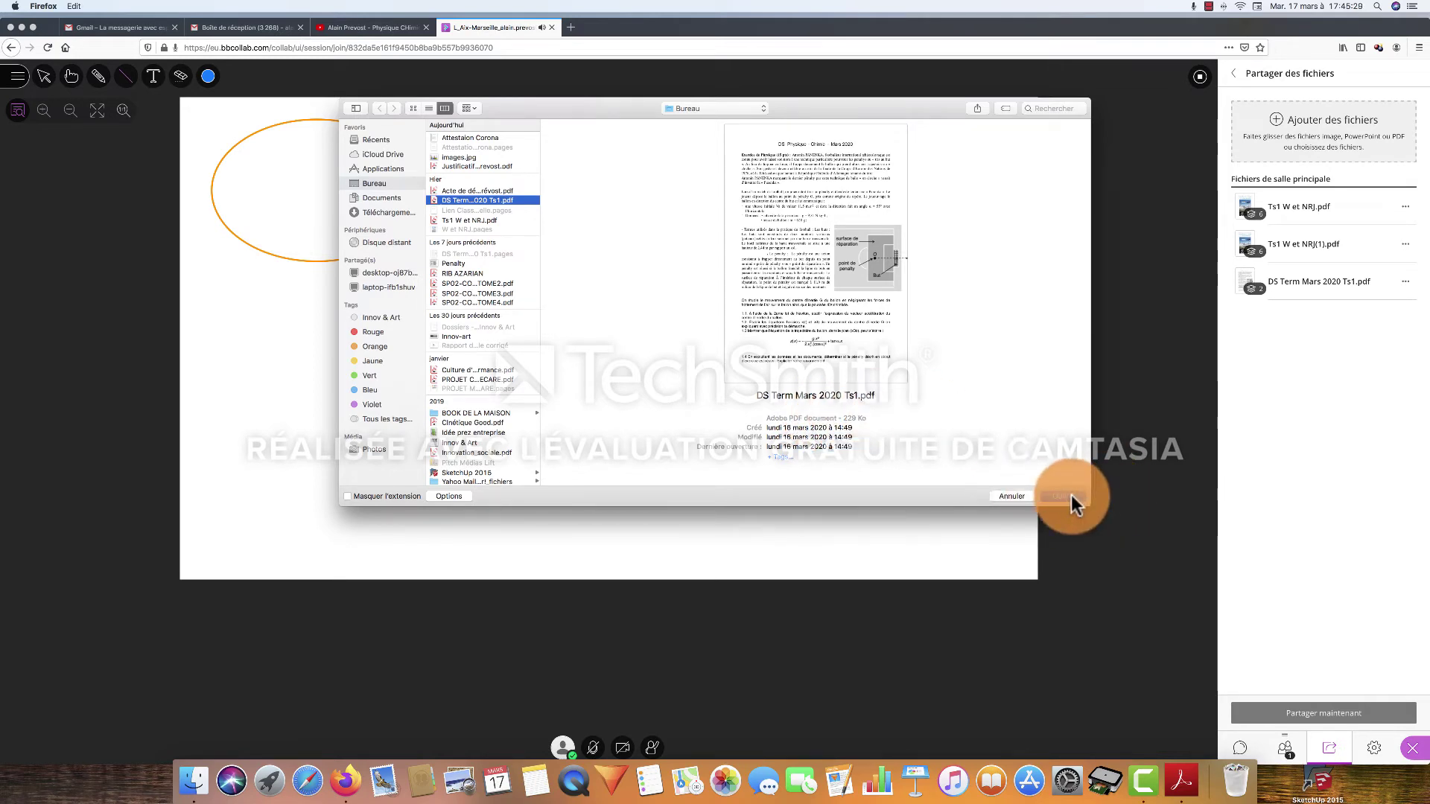
{"action": "left_click", "coordinate": [1025, 495]}
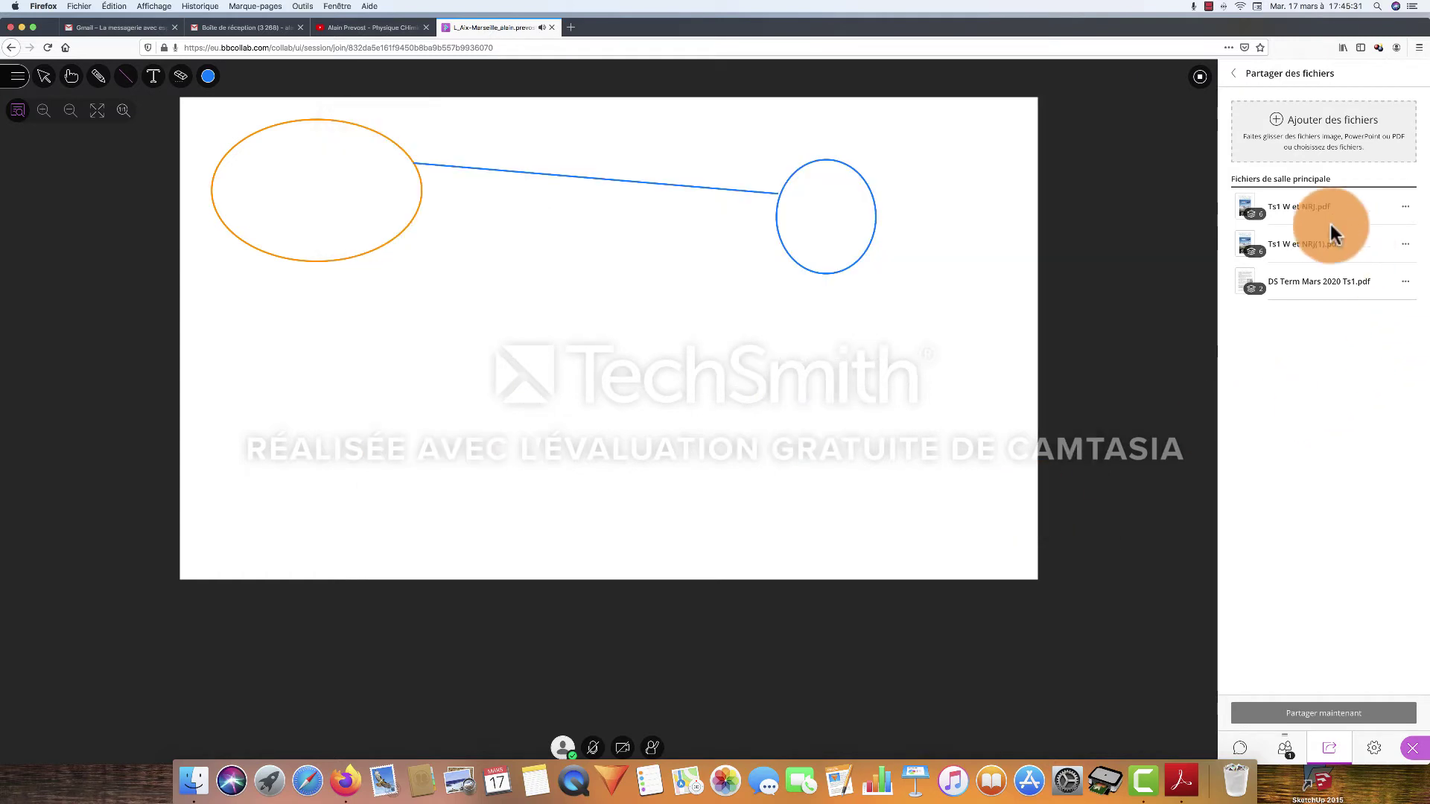
Share DS Term Mars 2020 Ts1.pdf, present slide 01 and zoom in
{"action": "left_click", "coordinate": [1324, 290]}
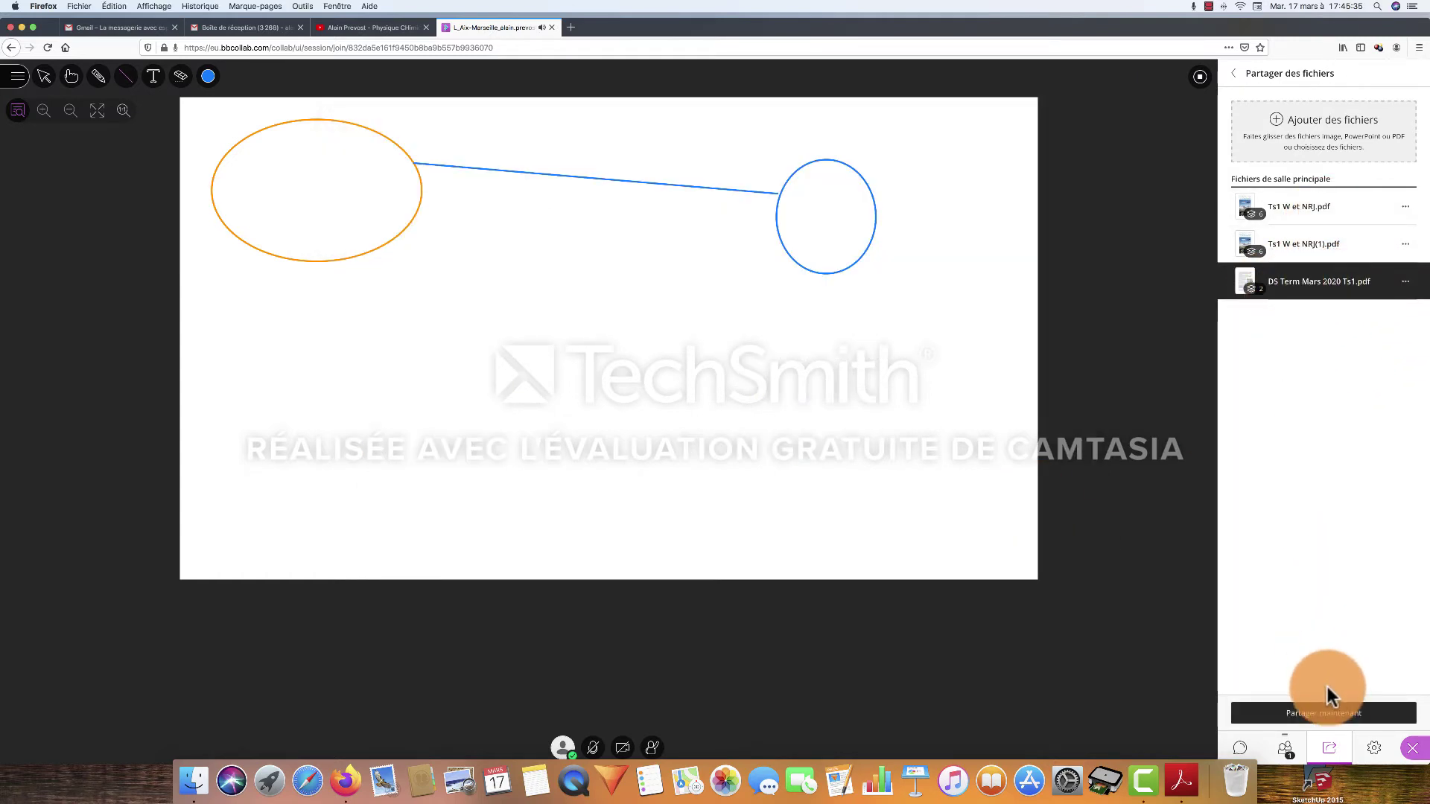
{"action": "left_click", "coordinate": [1340, 719]}
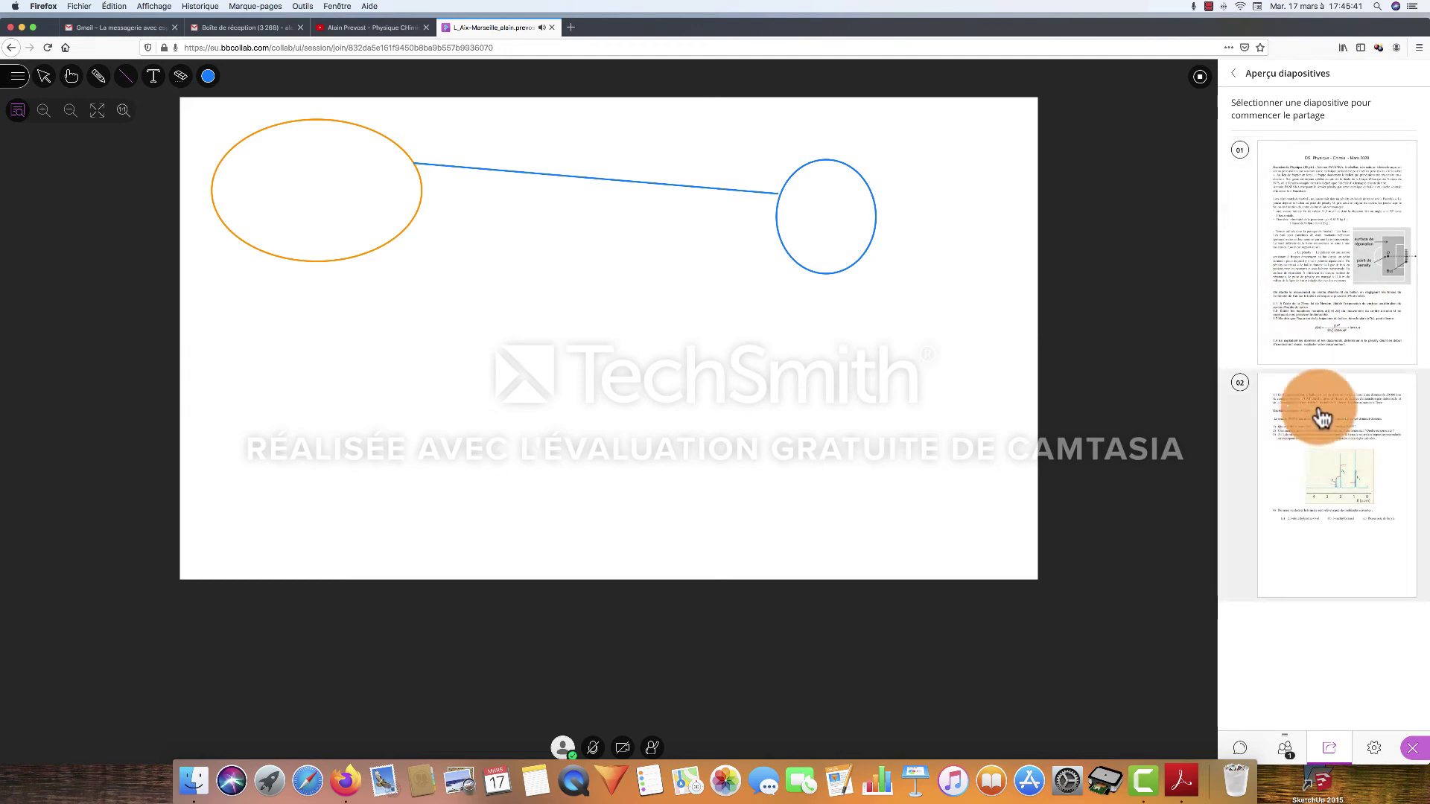
{"action": "left_click", "coordinate": [1302, 294]}
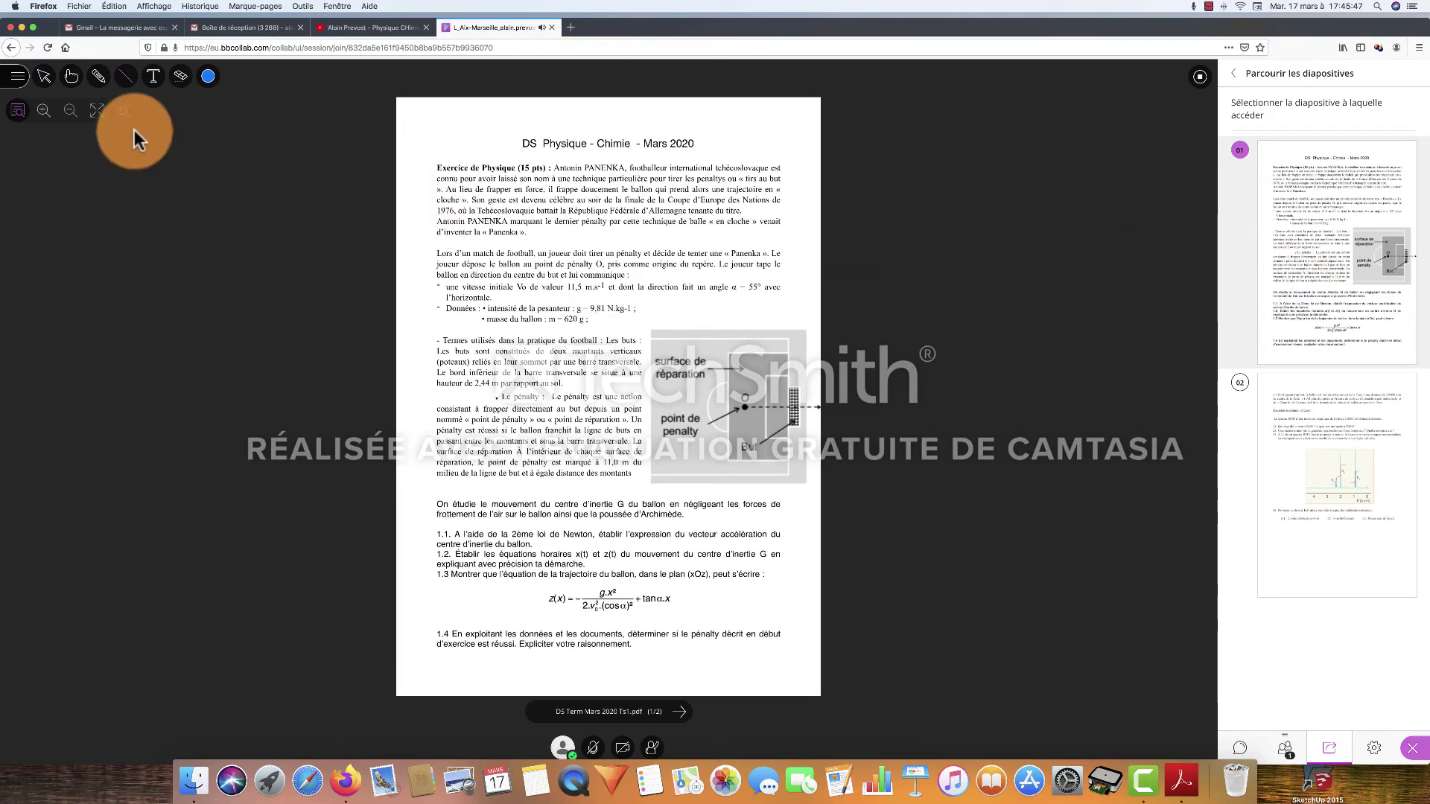
{"action": "left_click", "coordinate": [43, 111]}
Zoom in further and circle the Données lines in orange with a handwritten note
{"action": "left_click", "coordinate": [43, 112]}
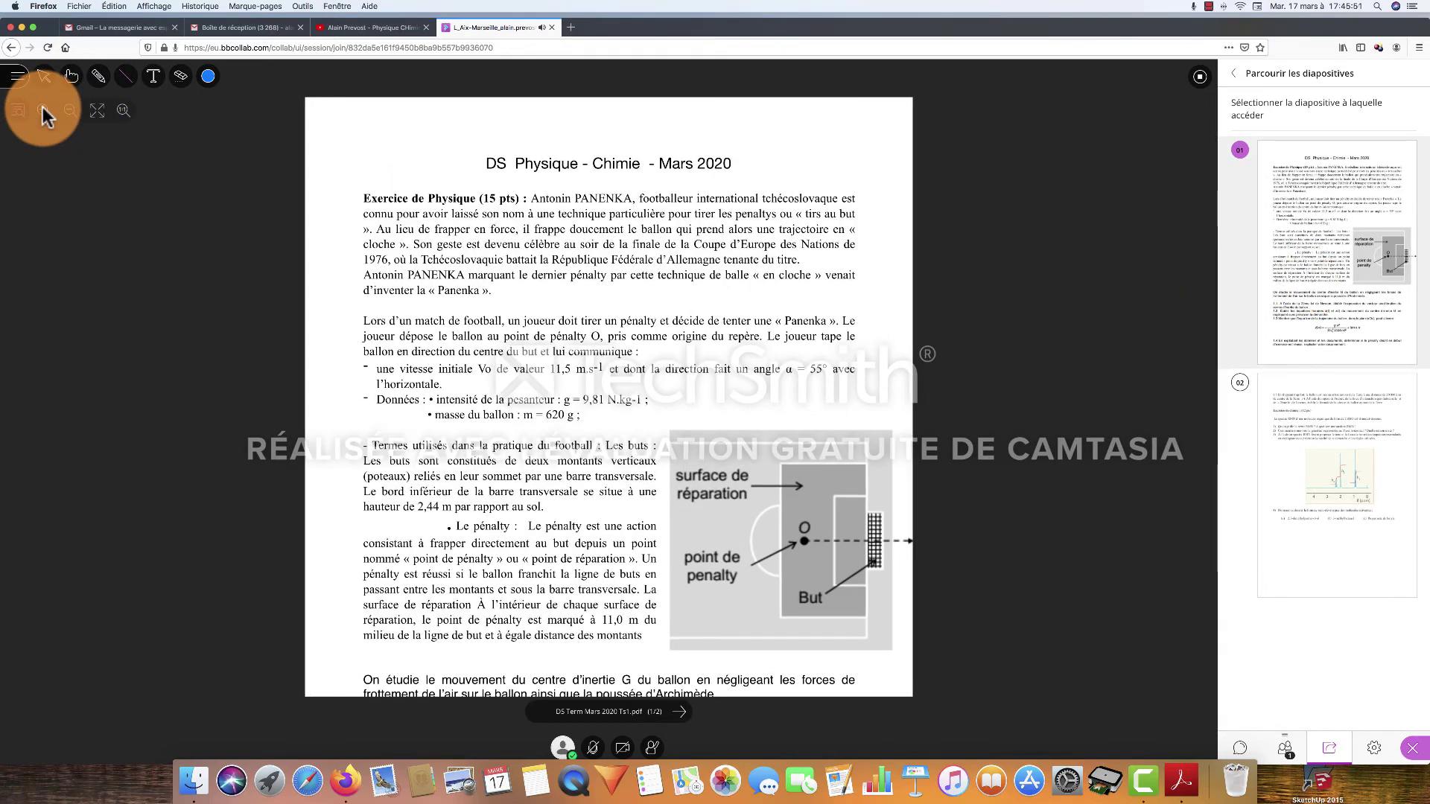
{"action": "left_click", "coordinate": [110, 83]}
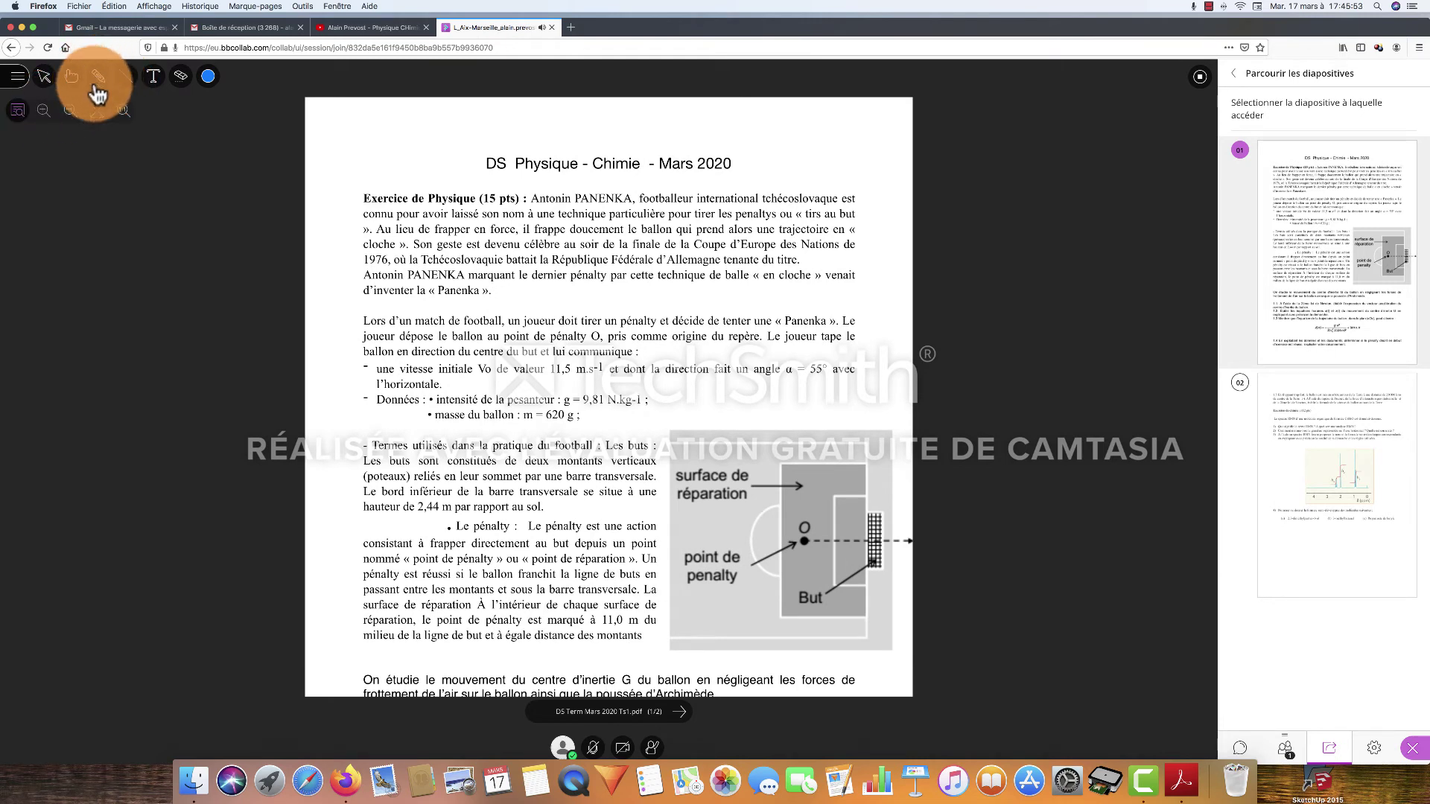
{"action": "left_click", "coordinate": [208, 77]}
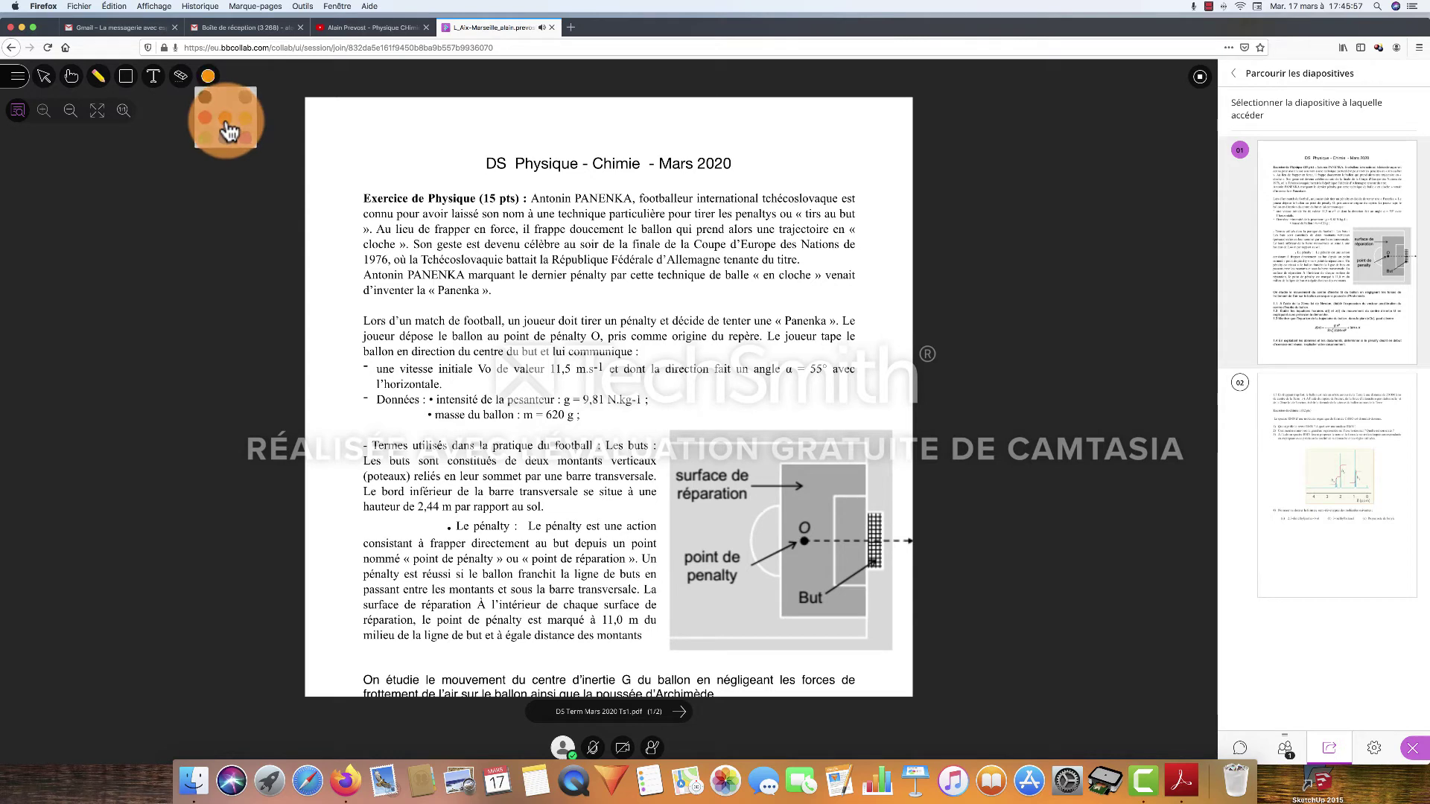
{"action": "left_click", "coordinate": [224, 117]}
{"action": "mouse_move", "coordinate": [511, 367]}
{"action": "left_mouse_down"}
{"action": "mouse_move", "coordinate": [422, 395]}
{"action": "mouse_move", "coordinate": [562, 437]}
{"action": "mouse_move", "coordinate": [566, 367]}
{"action": "left_mouse_up"}
{"action": "mouse_move", "coordinate": [457, 389]}
{"action": "left_mouse_down"}
{"action": "mouse_move", "coordinate": [660, 374]}
{"action": "mouse_move", "coordinate": [706, 409]}
{"action": "mouse_move", "coordinate": [735, 393]}
{"action": "mouse_move", "coordinate": [772, 406]}
{"action": "left_mouse_up"}
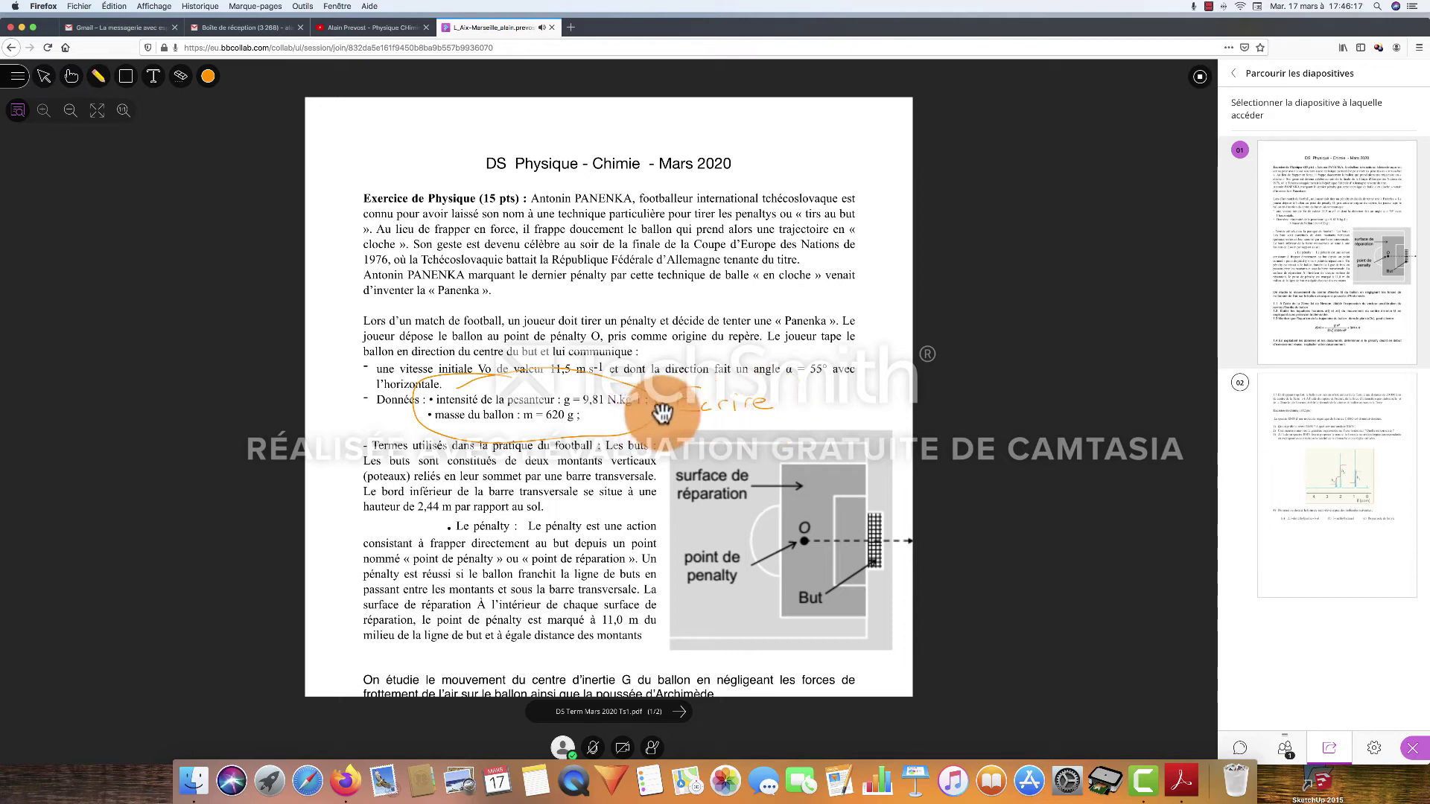
Scroll down the exam page, then stop sharing the PDF
{"action": "scroll", "coordinate": [740, 416], "scroll_direction": "down", "scroll_amount": 2}
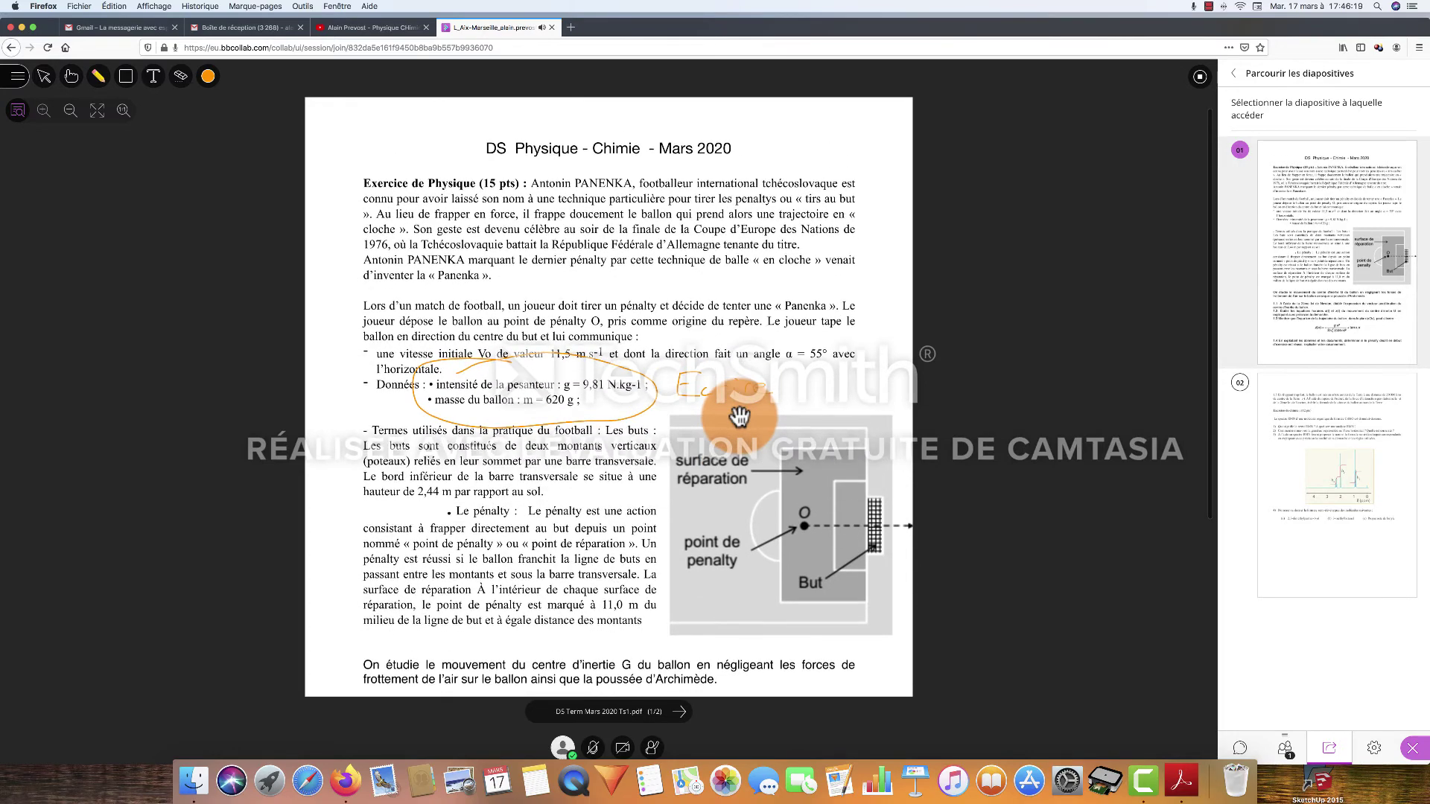
{"action": "scroll", "coordinate": [740, 416], "scroll_direction": "down", "scroll_amount": 2}
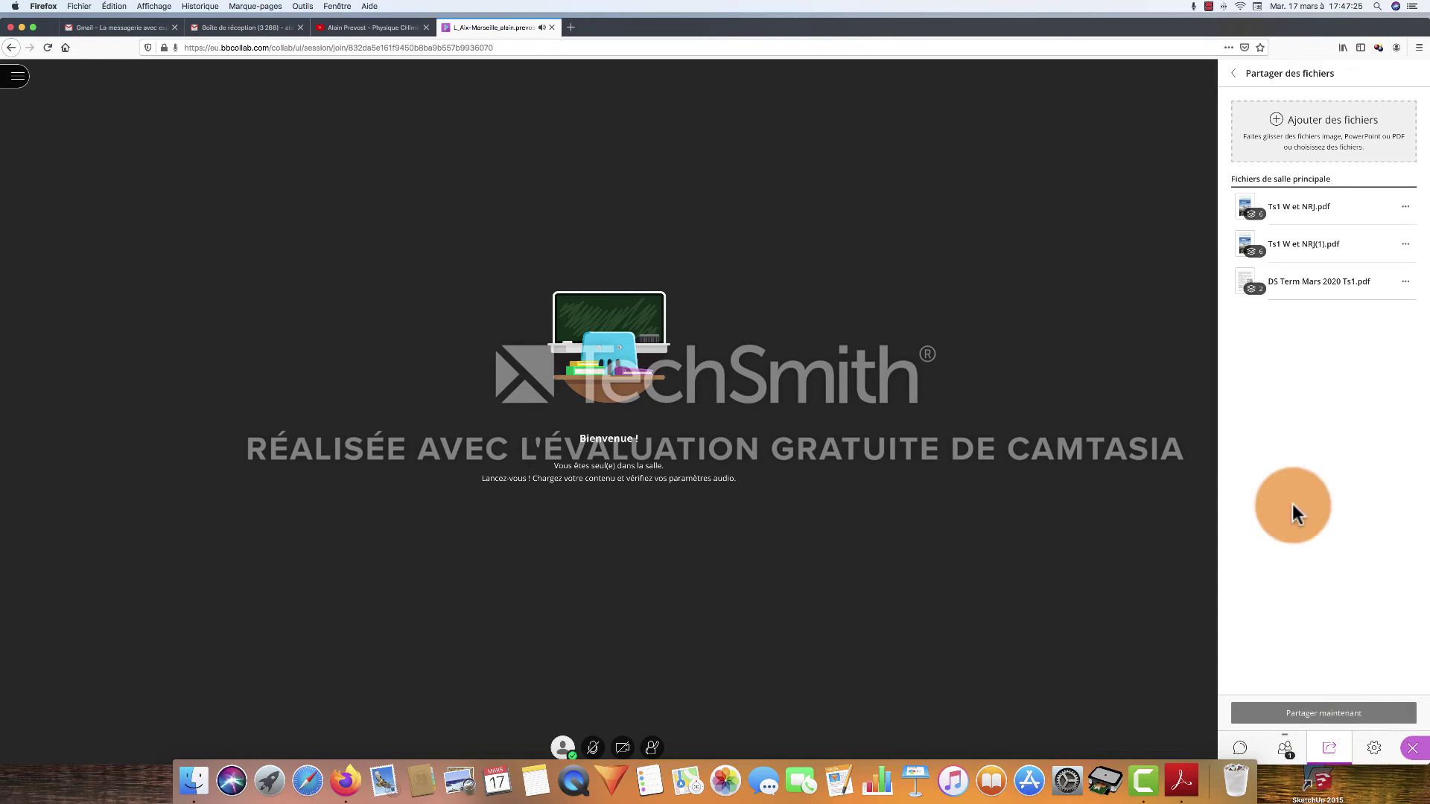
{"action": "left_click", "coordinate": [1233, 74]}
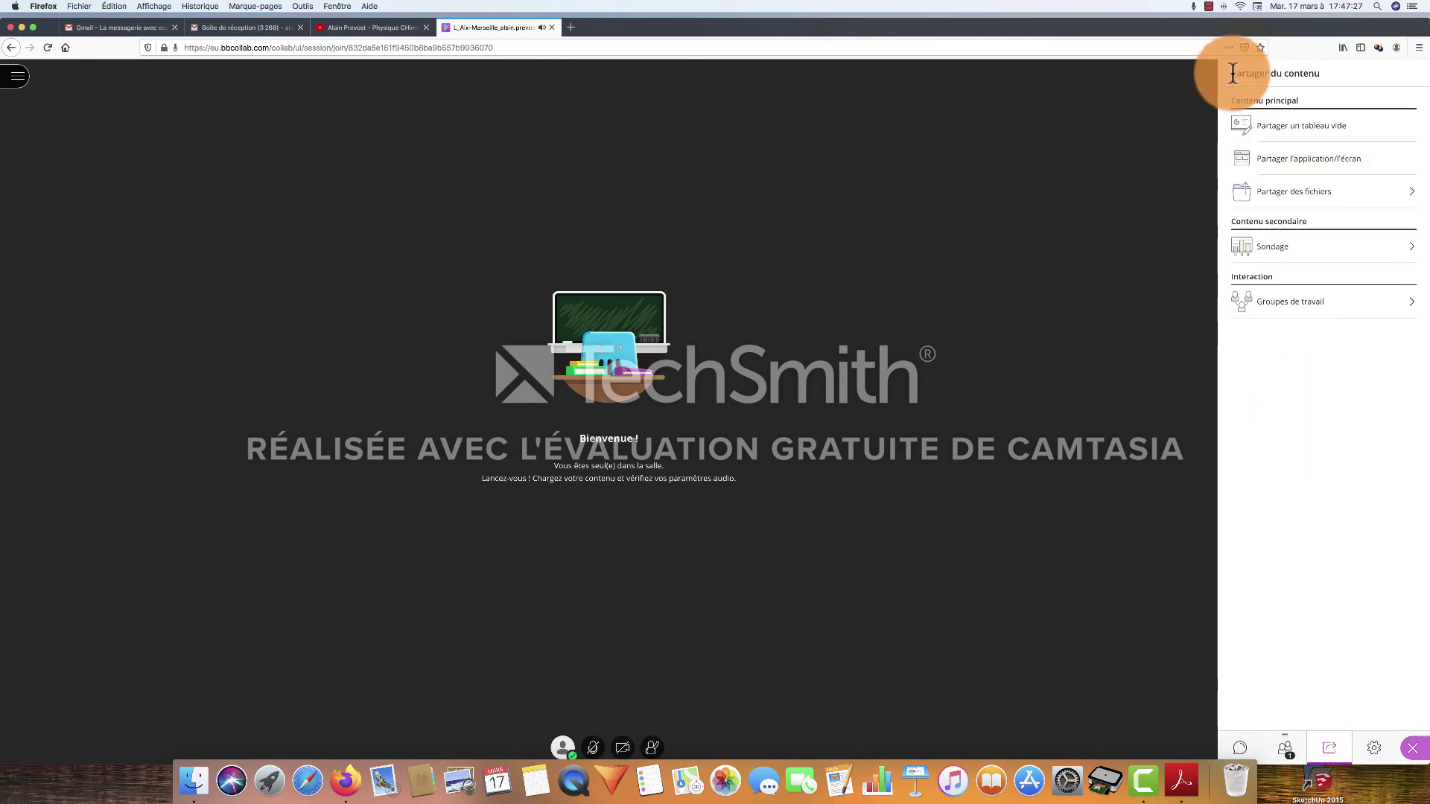
Start application/screen sharing and choose the session's browser window in Firefox's prompt
{"action": "left_click", "coordinate": [1311, 169]}
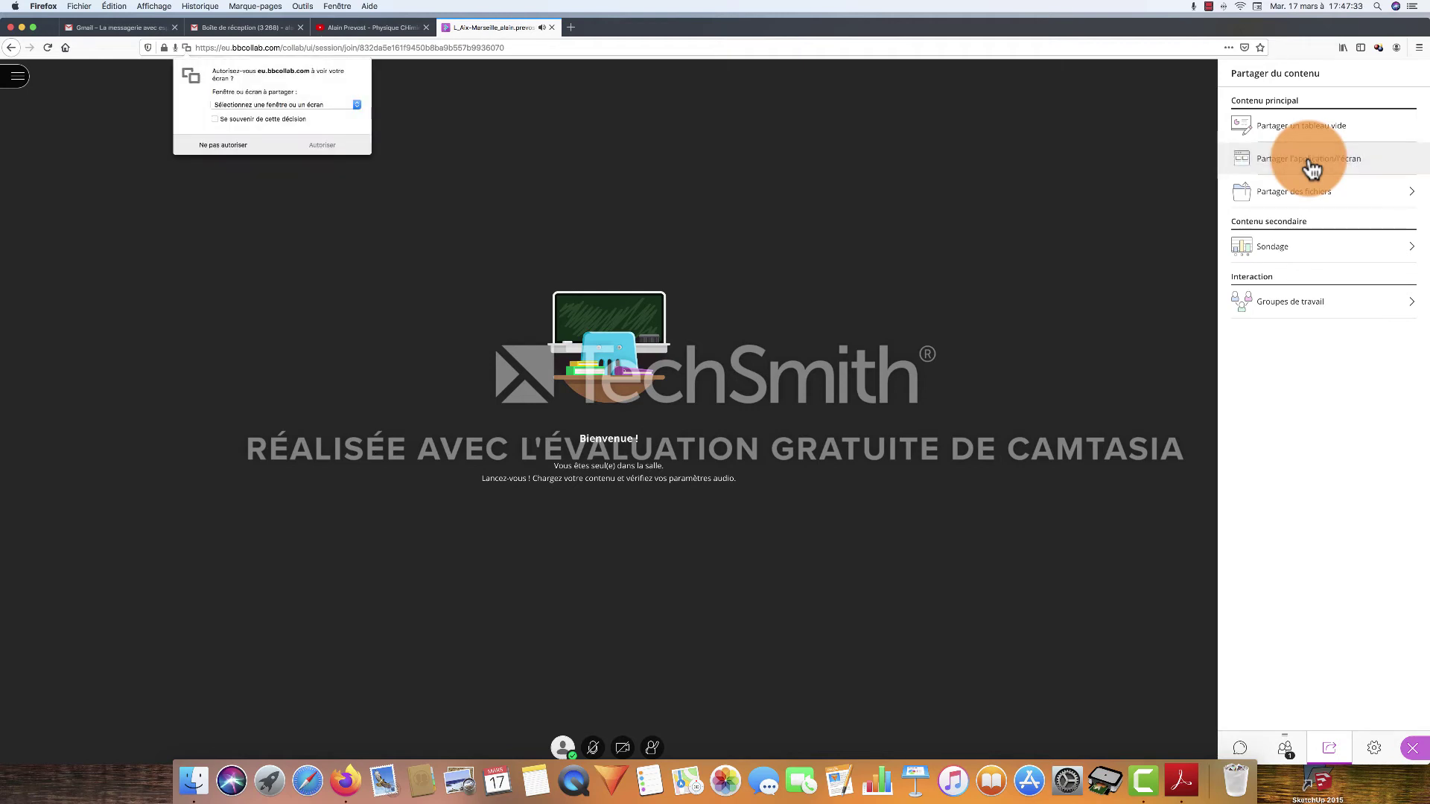
{"action": "left_click", "coordinate": [358, 105]}
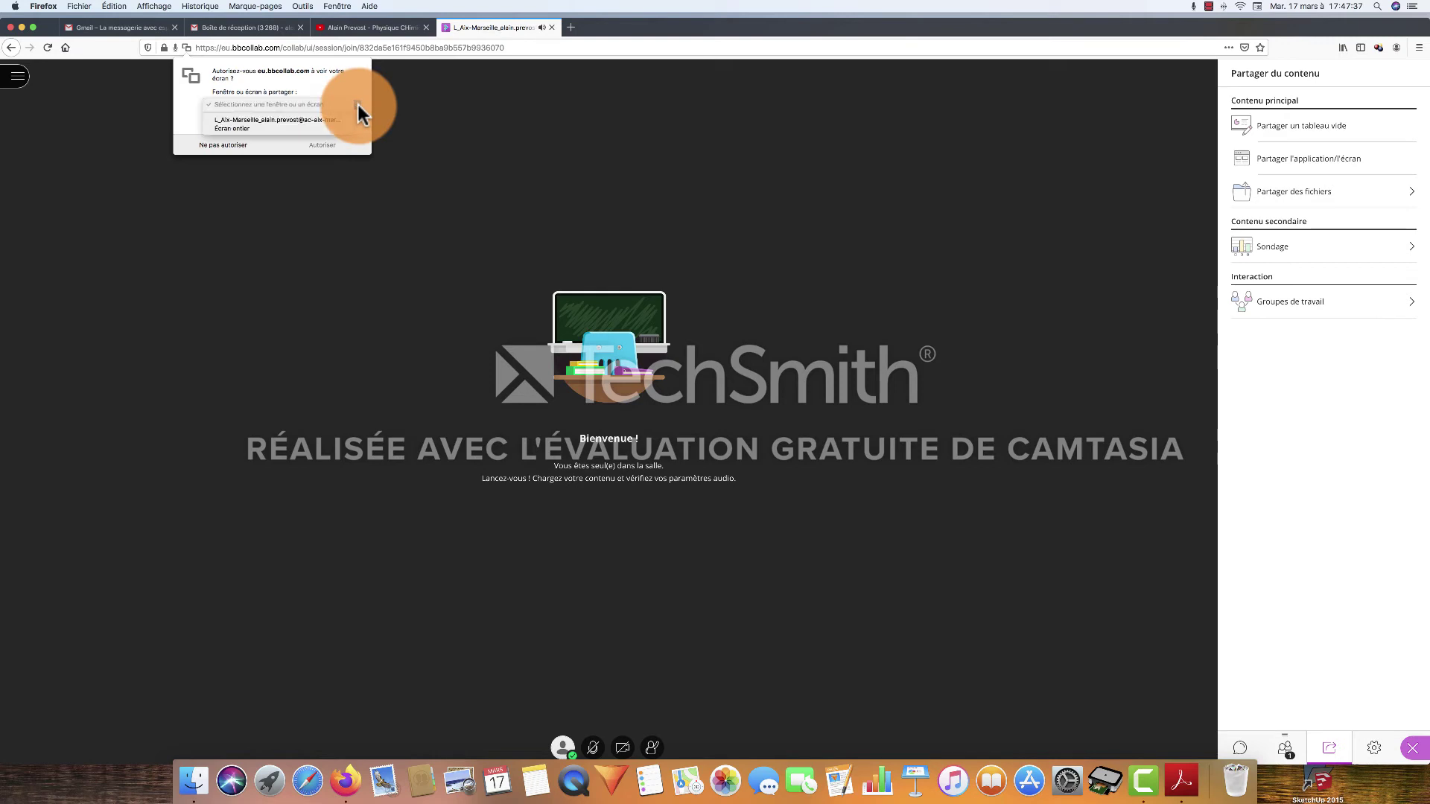
{"action": "left_click", "coordinate": [271, 119]}
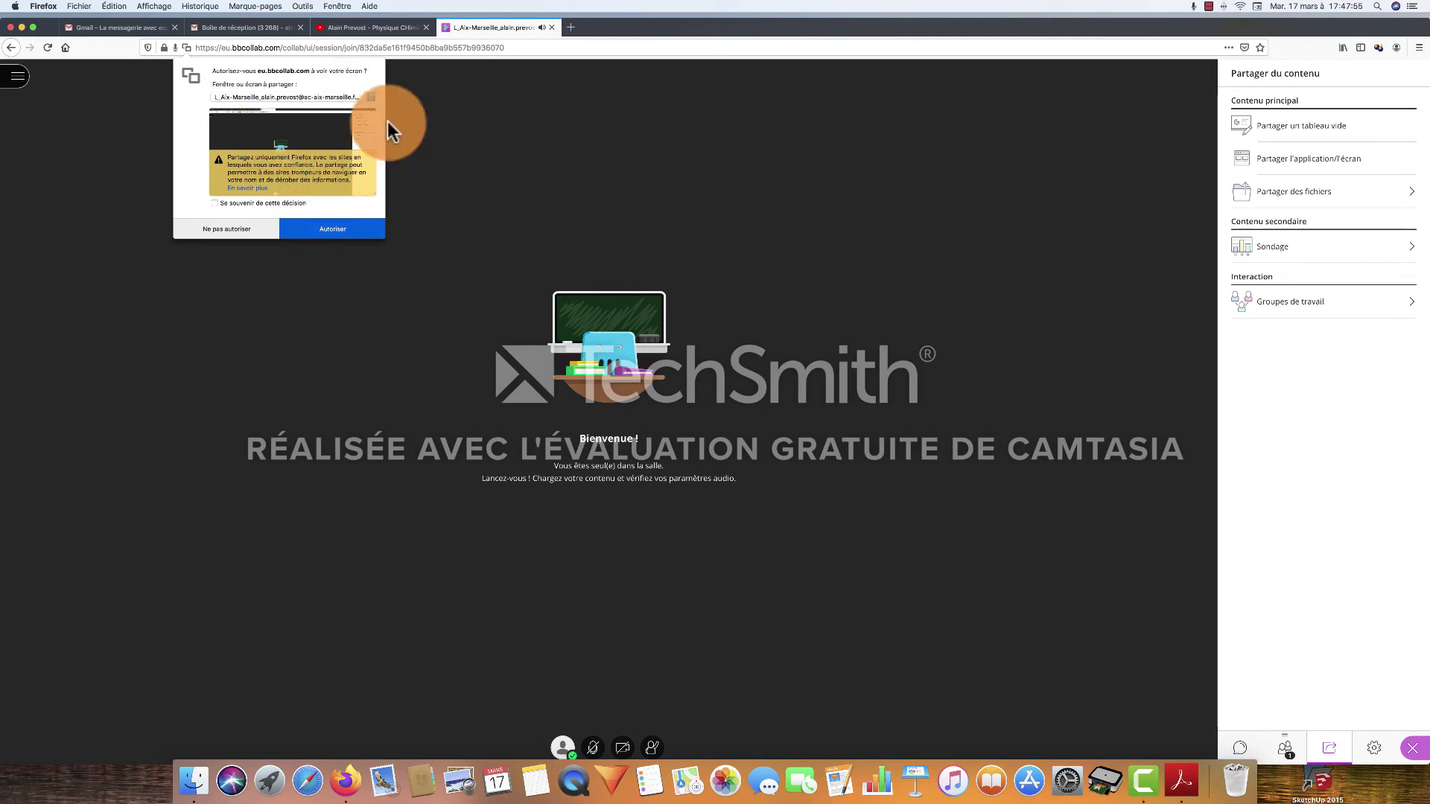
{"action": "scroll", "coordinate": [414, 119], "scroll_direction": "left", "scroll_amount": 3}
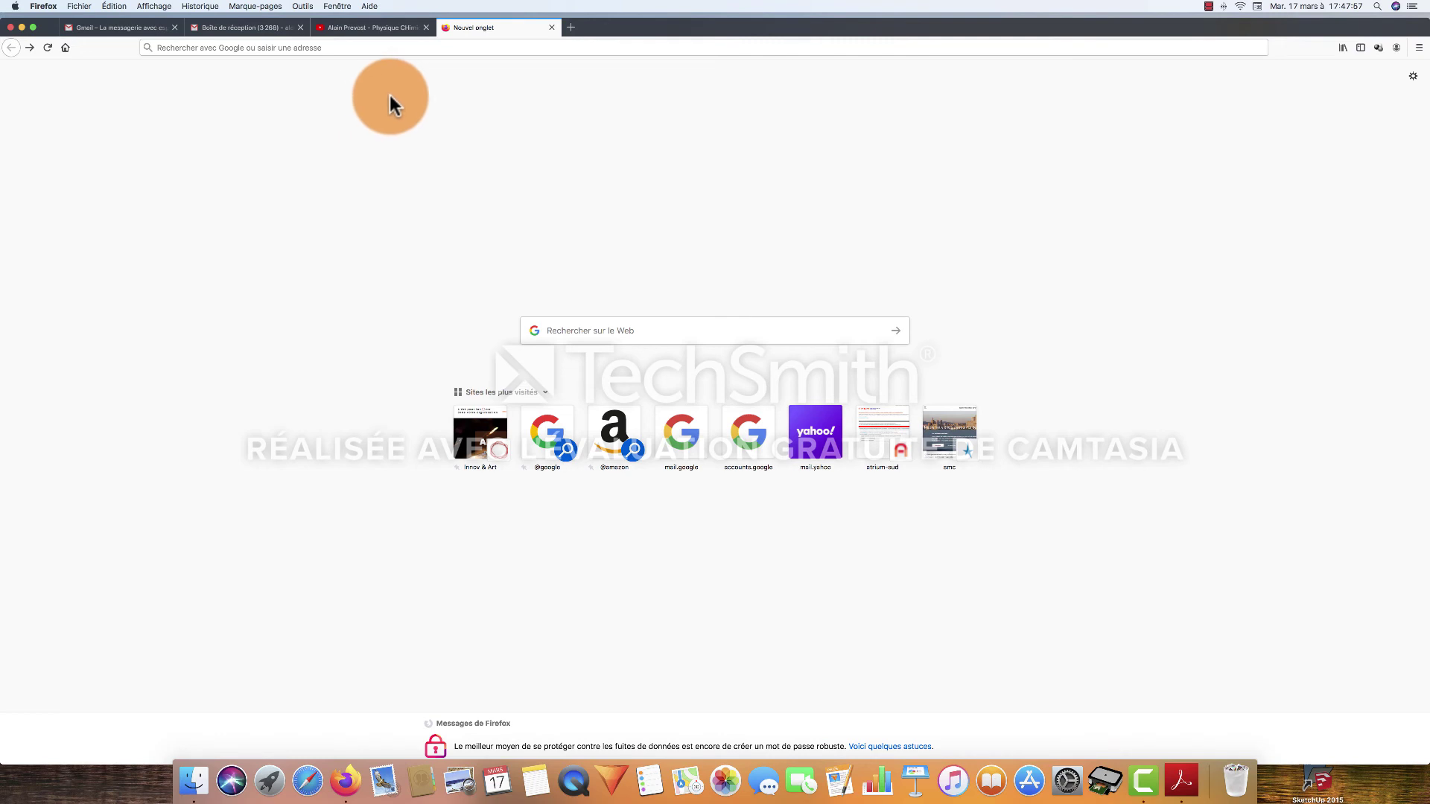
{"action": "left_click", "coordinate": [508, 48]}
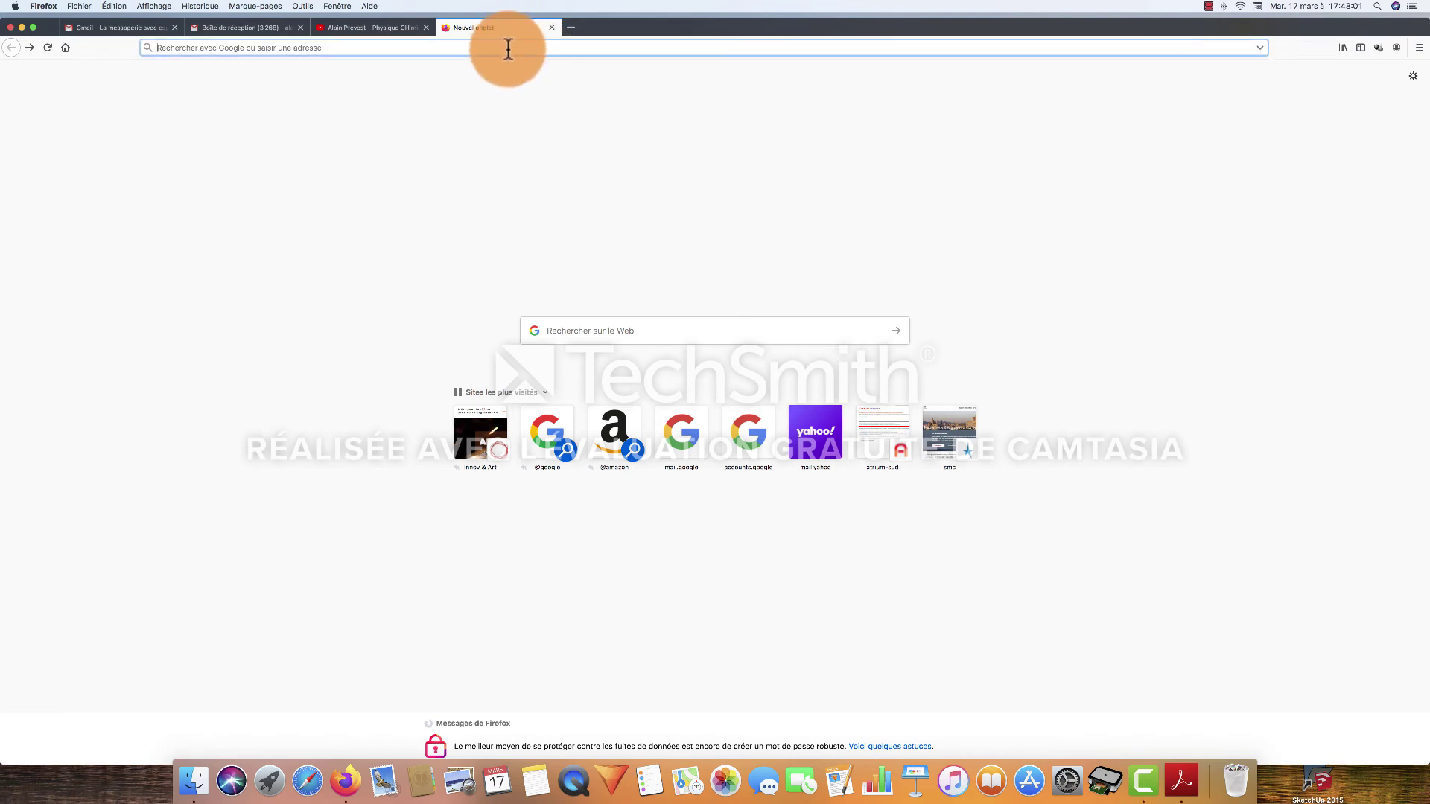
{"action": "key", "text": "Return"}
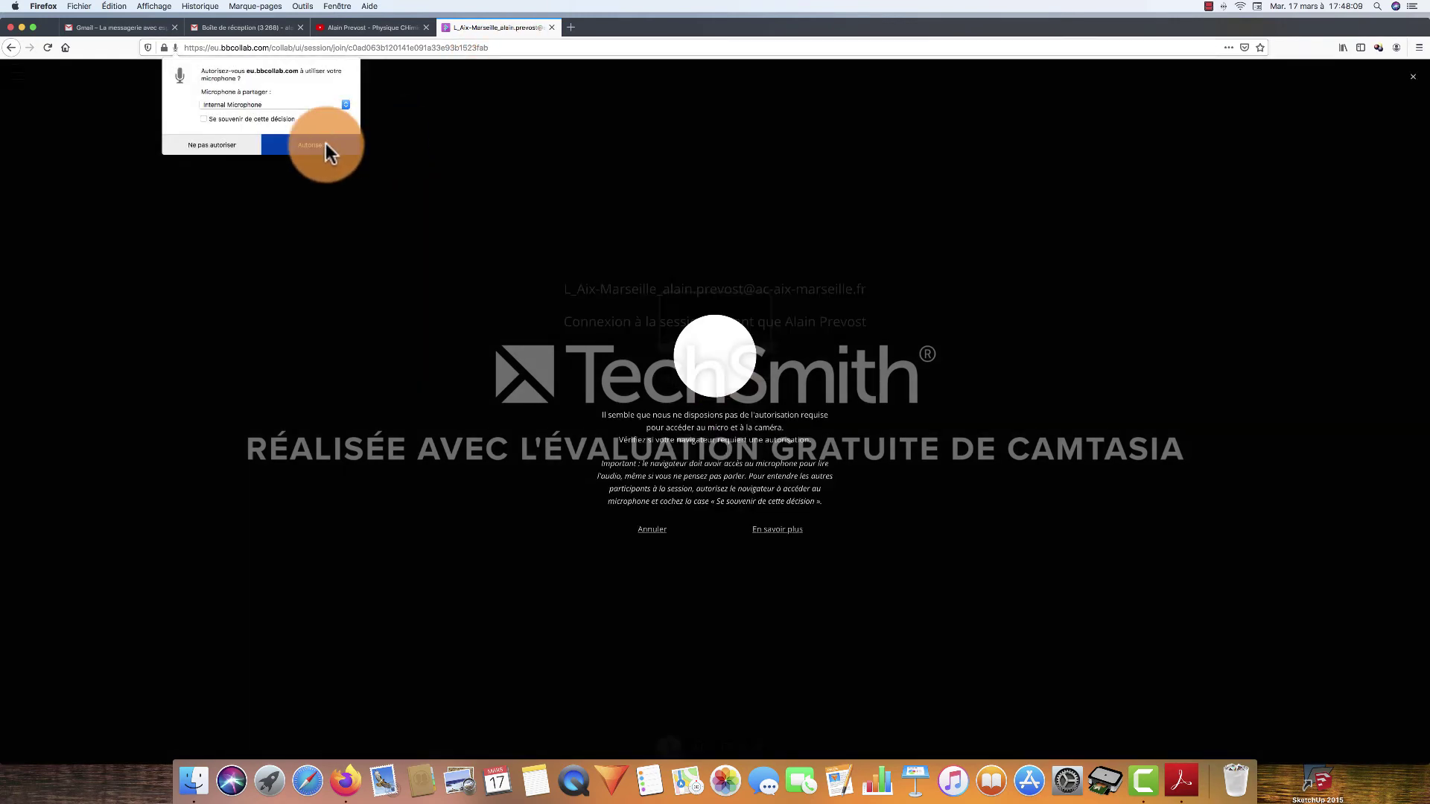
Allow microphone access, then open the side panel's content-sharing options
{"action": "left_click", "coordinate": [324, 143]}
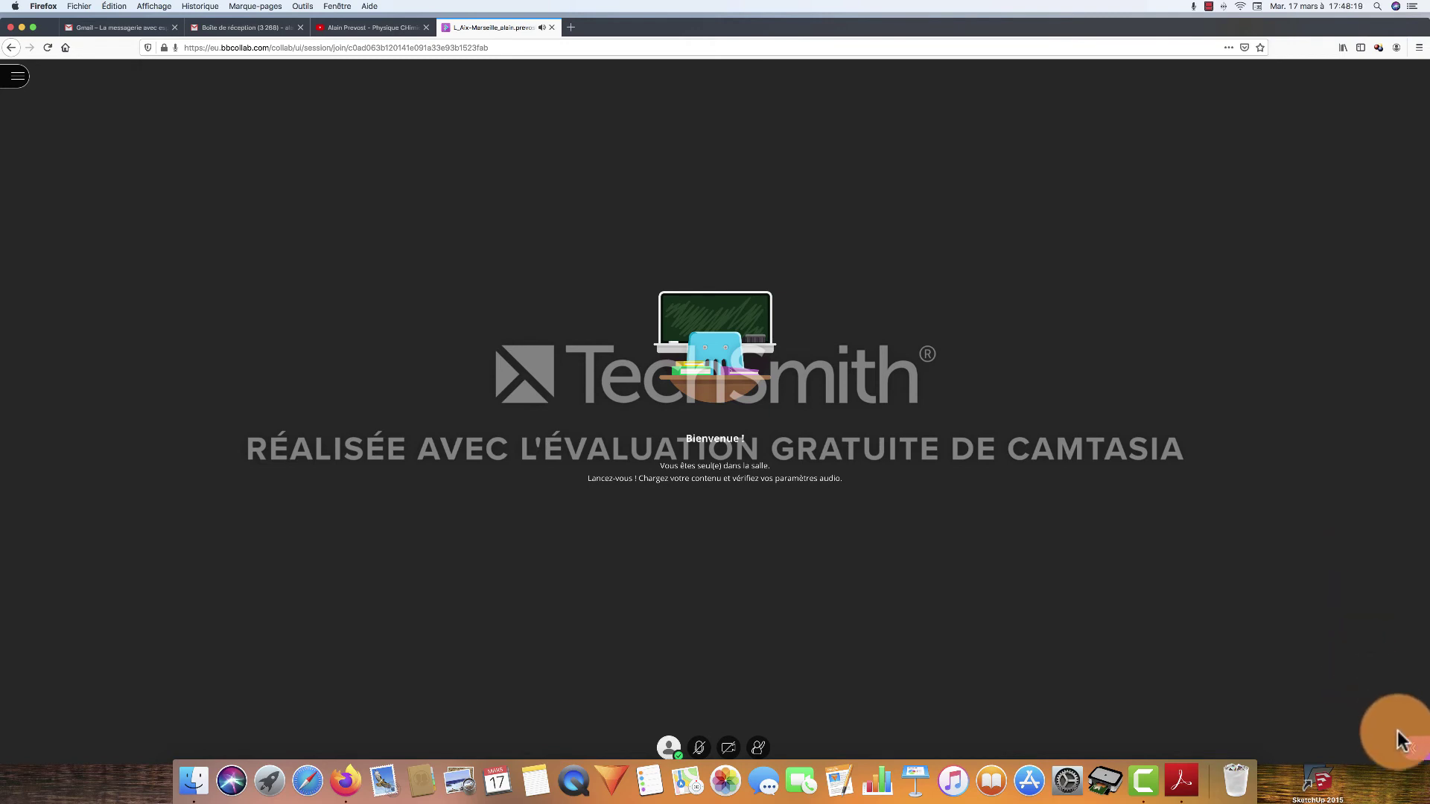
{"action": "left_click", "coordinate": [1416, 749]}
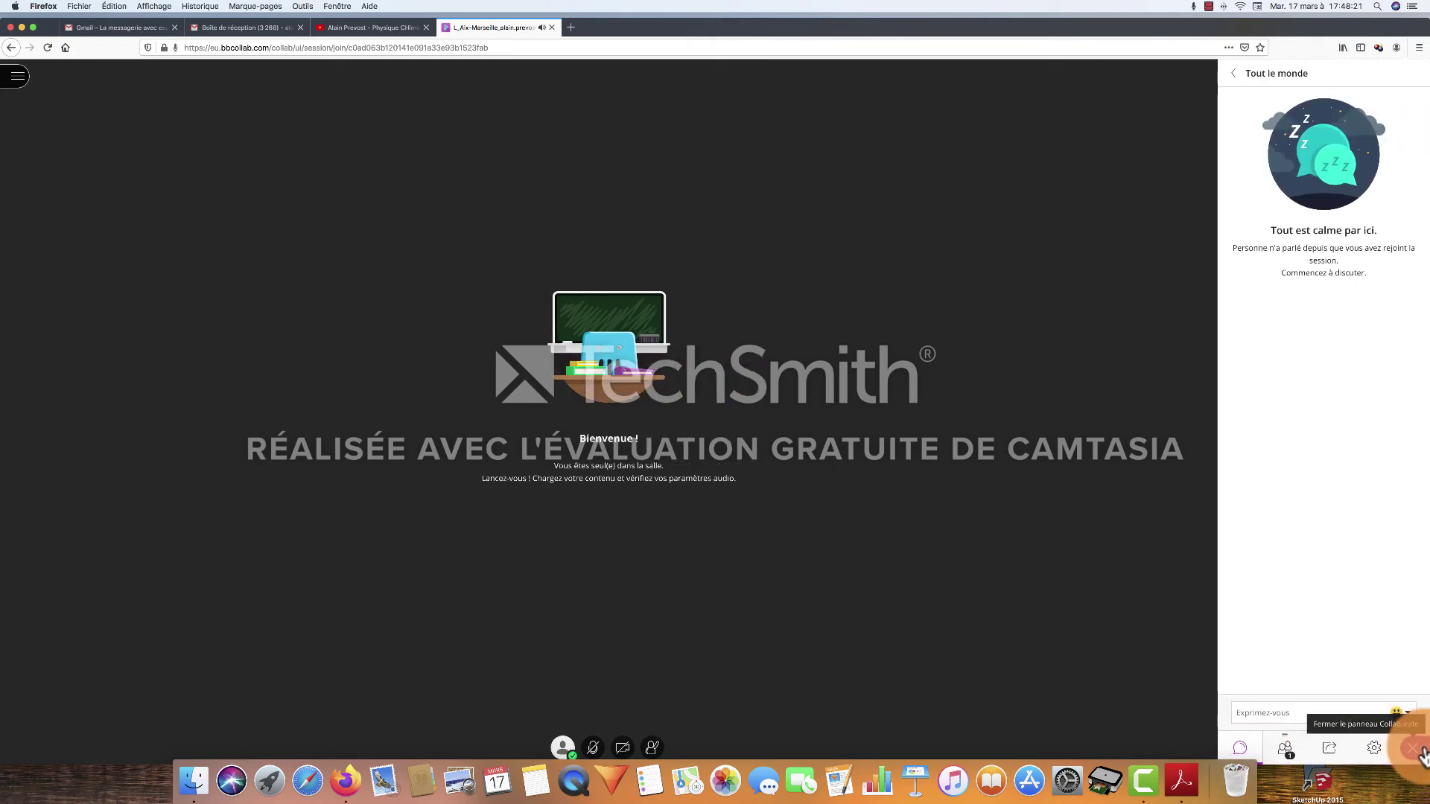
{"action": "left_click", "coordinate": [1329, 748]}
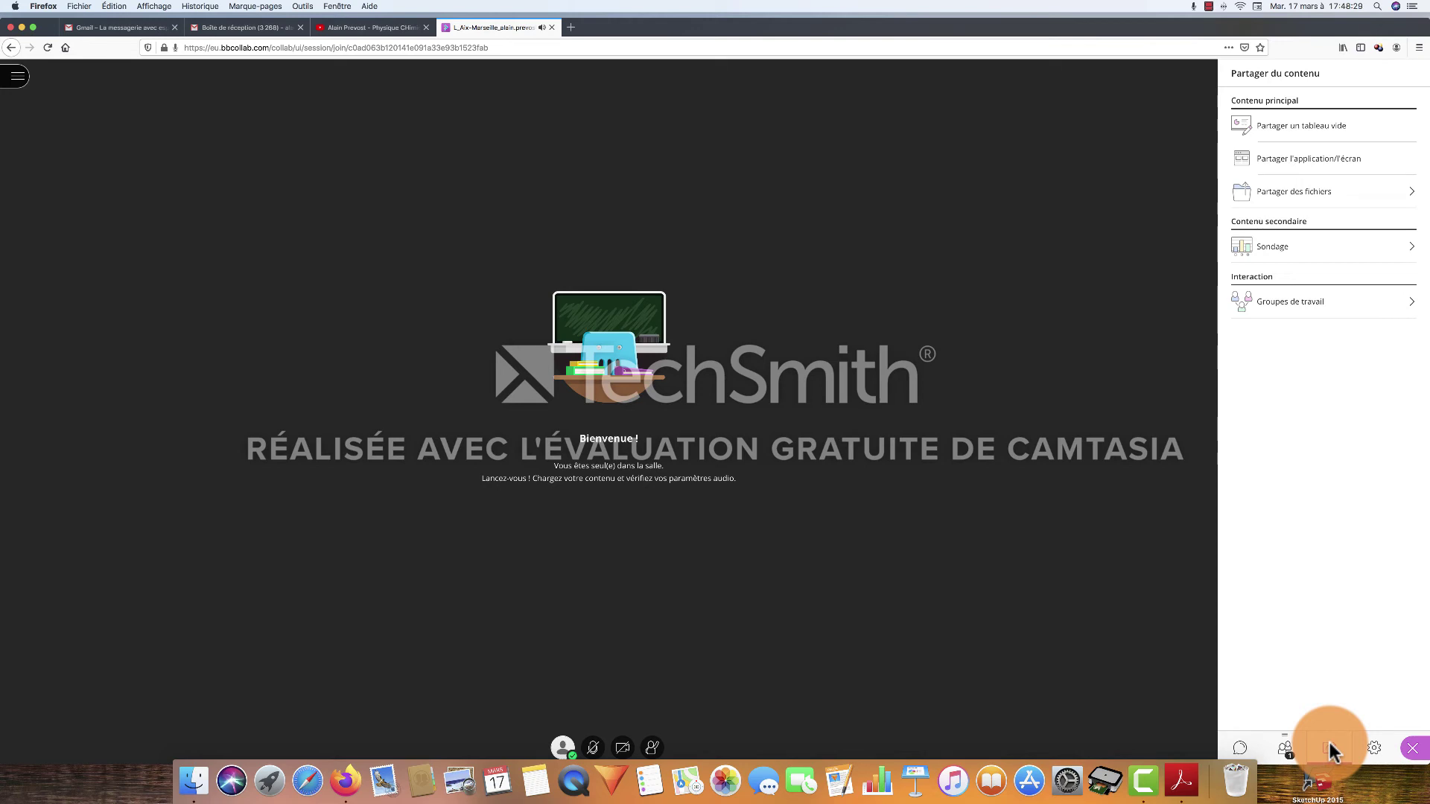
Share DS Term Mars 2020 Ts1.pdf page 1 again, then go back to the sharing options
{"action": "left_click", "coordinate": [1311, 192]}
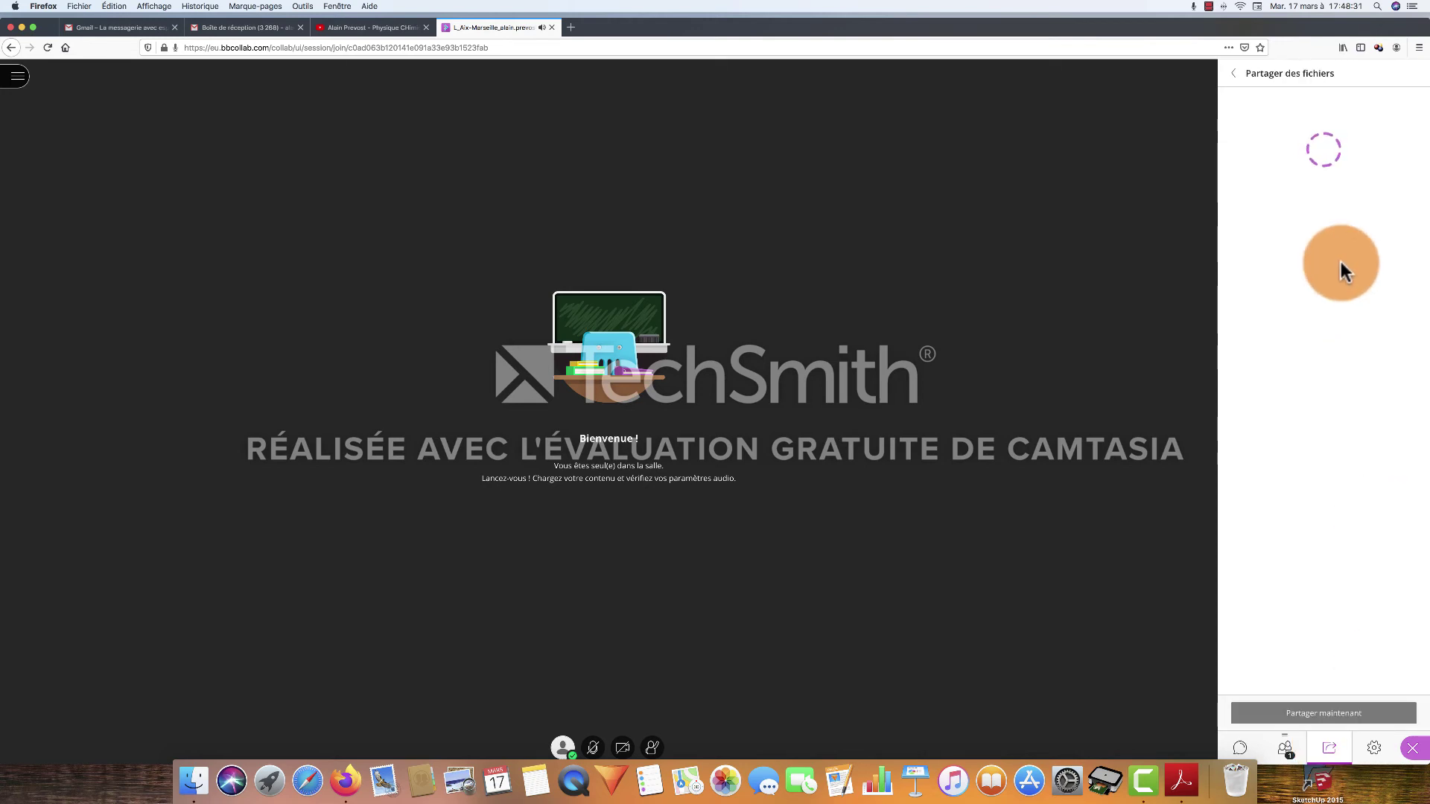
{"action": "left_click", "coordinate": [1300, 283]}
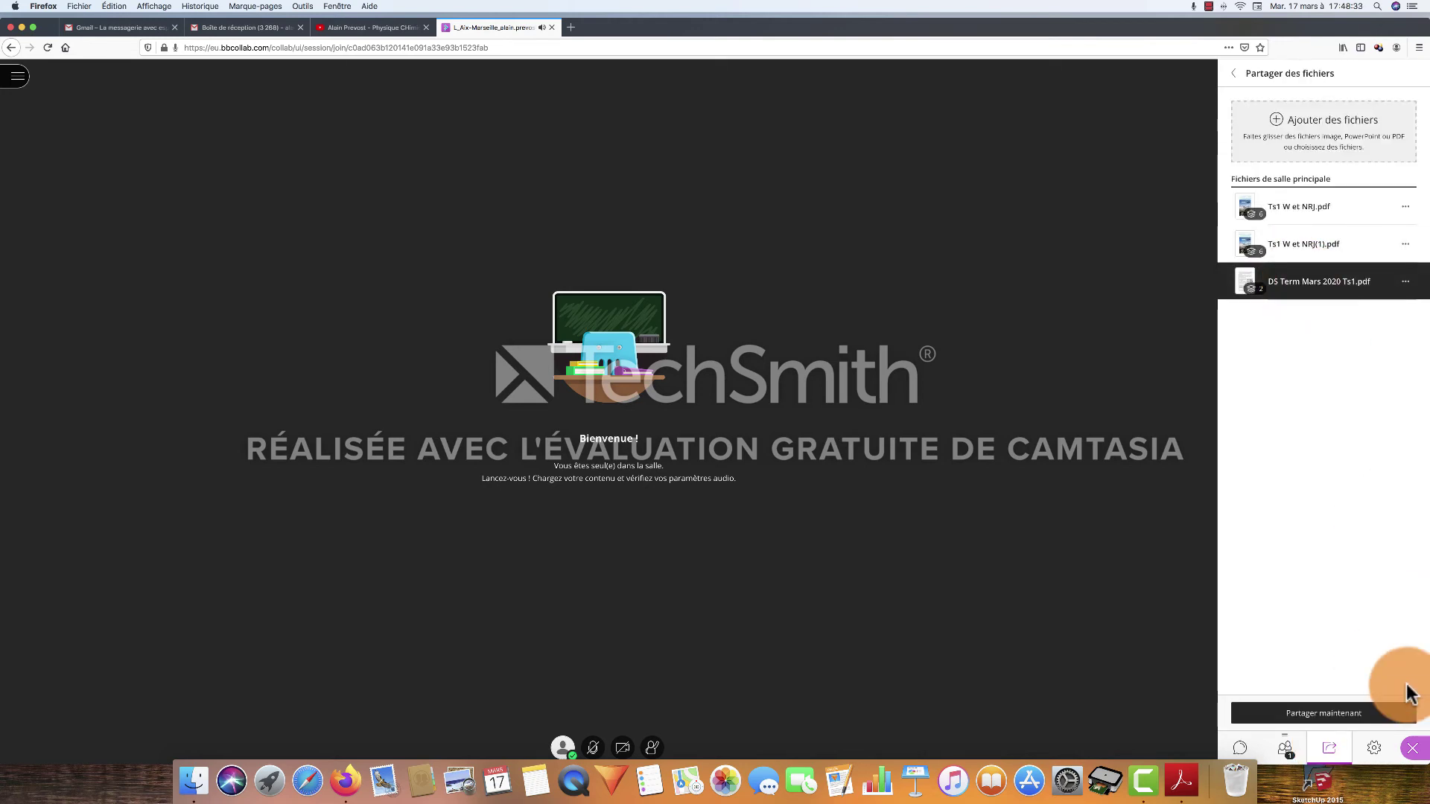
{"action": "left_click", "coordinate": [1361, 712]}
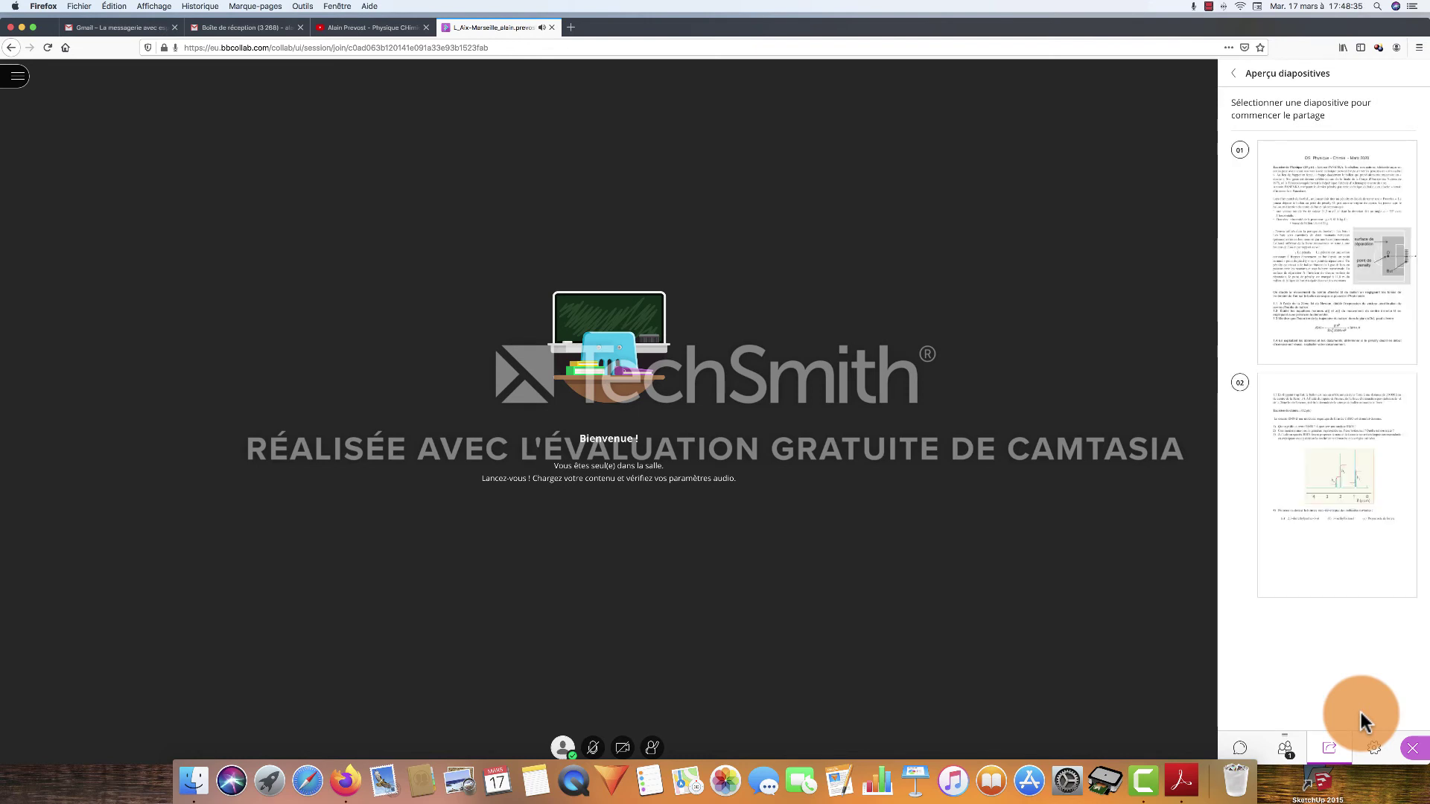
{"action": "left_click", "coordinate": [1328, 295]}
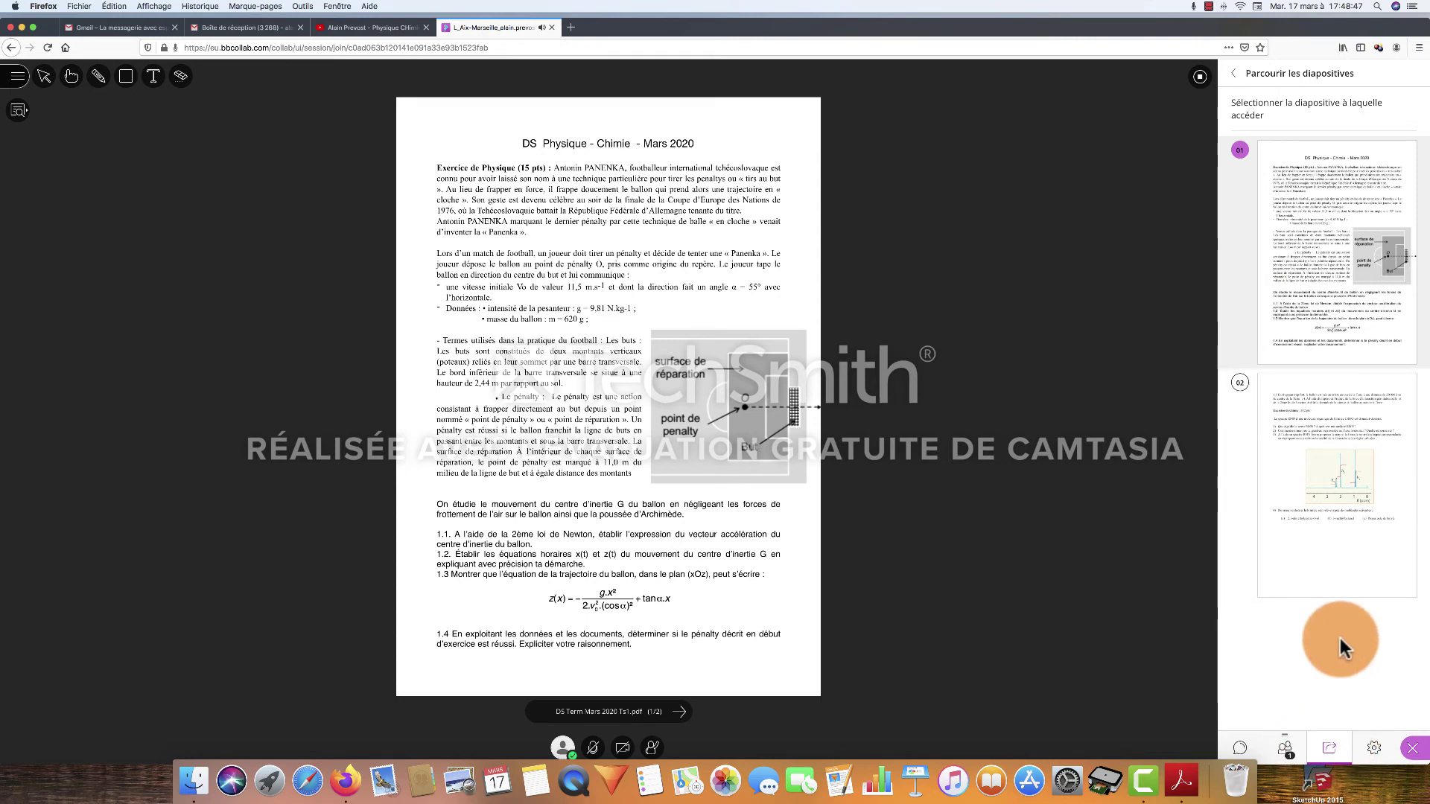
{"action": "left_click", "coordinate": [1234, 74]}
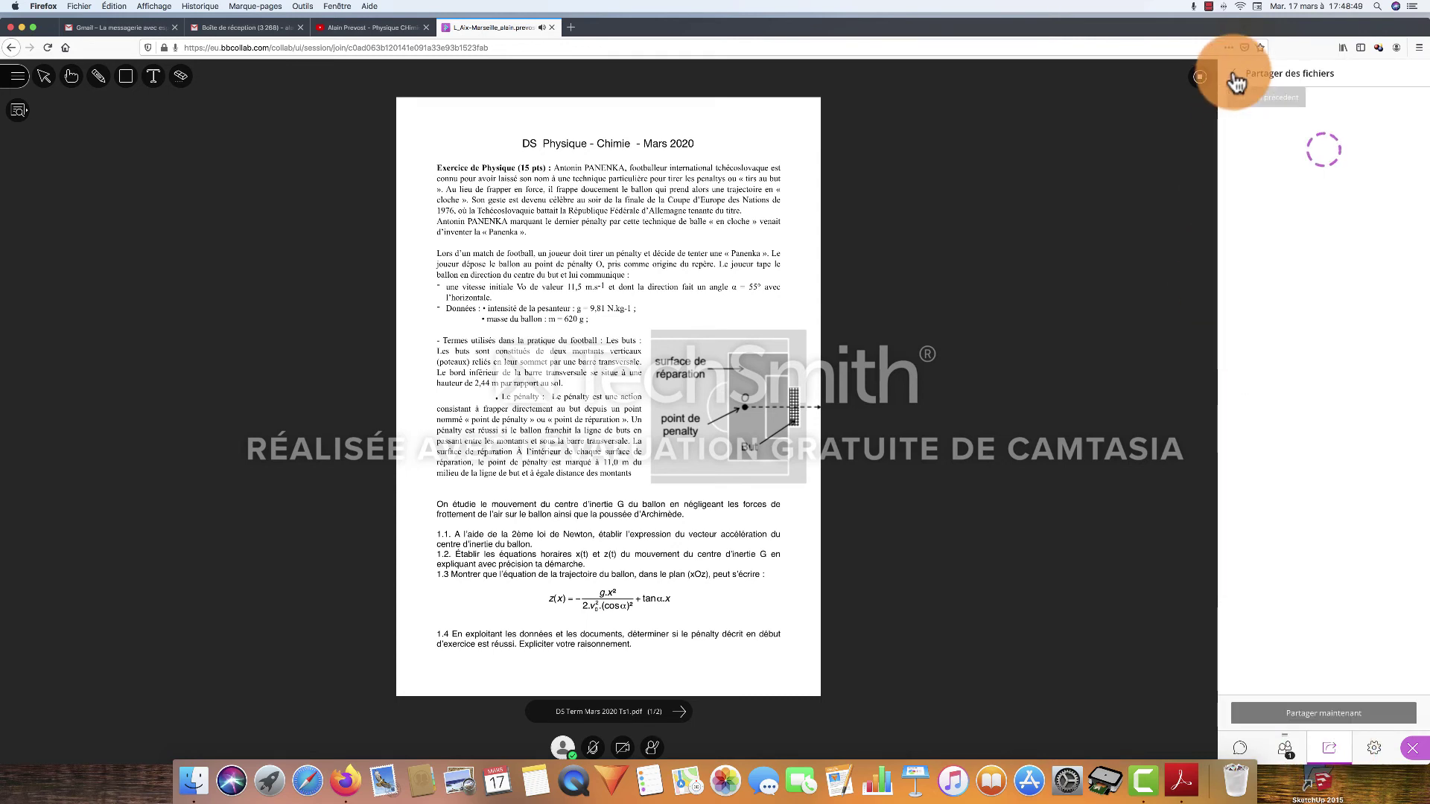
{"action": "left_click", "coordinate": [1235, 76]}
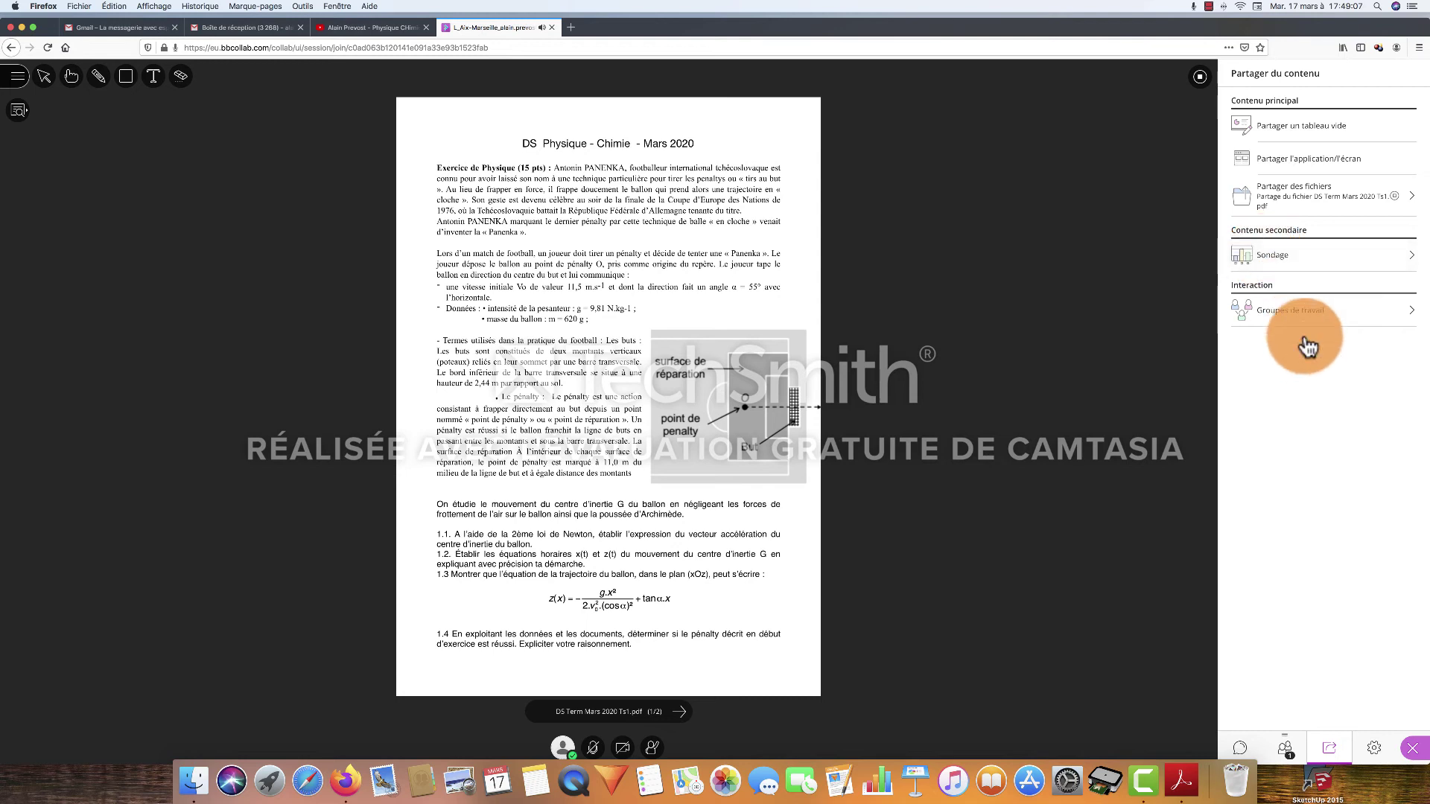
Show the breakout groups setup with Groupe 1 and Groupe 2, and turn on the microphone
{"action": "left_click", "coordinate": [1409, 319]}
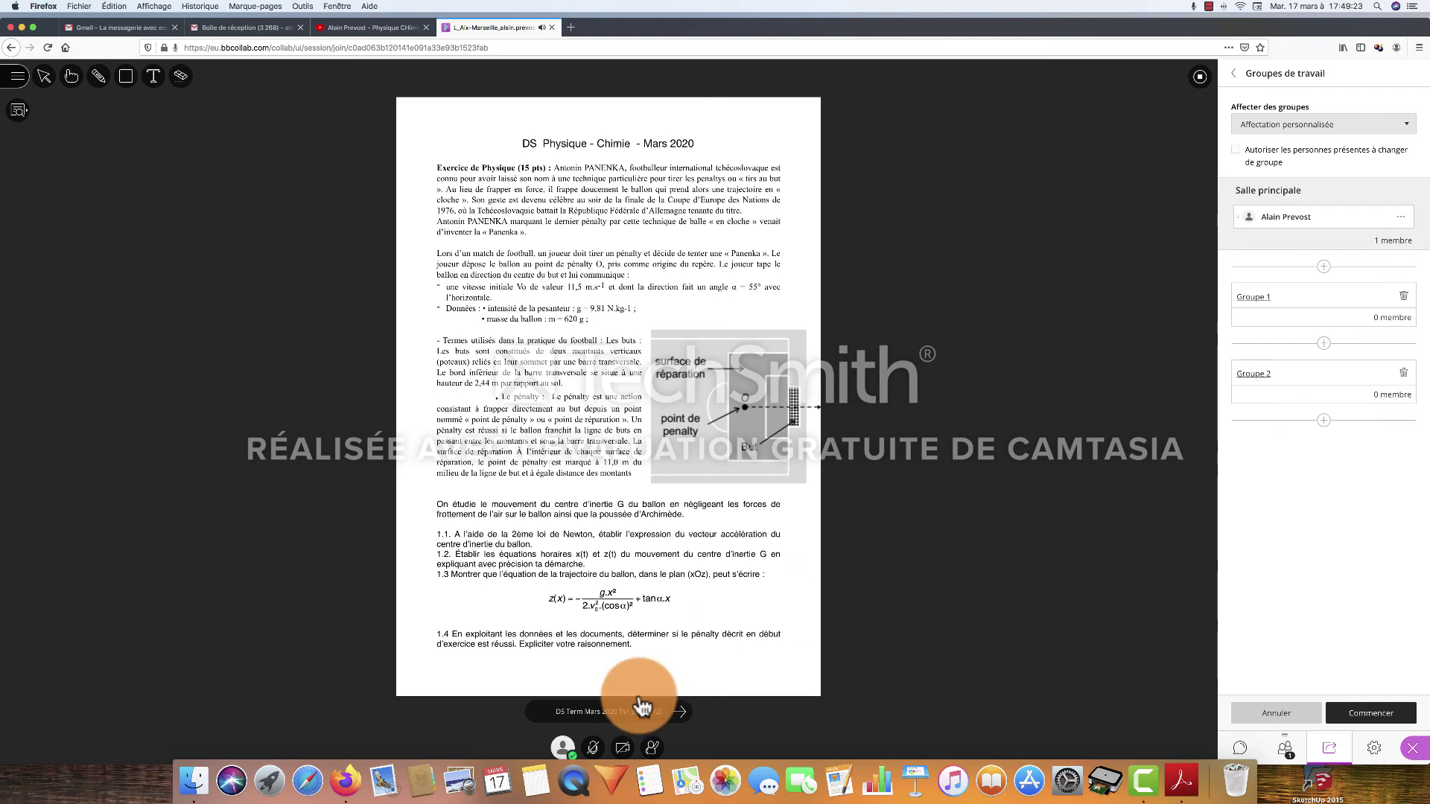
{"action": "left_click", "coordinate": [595, 752]}
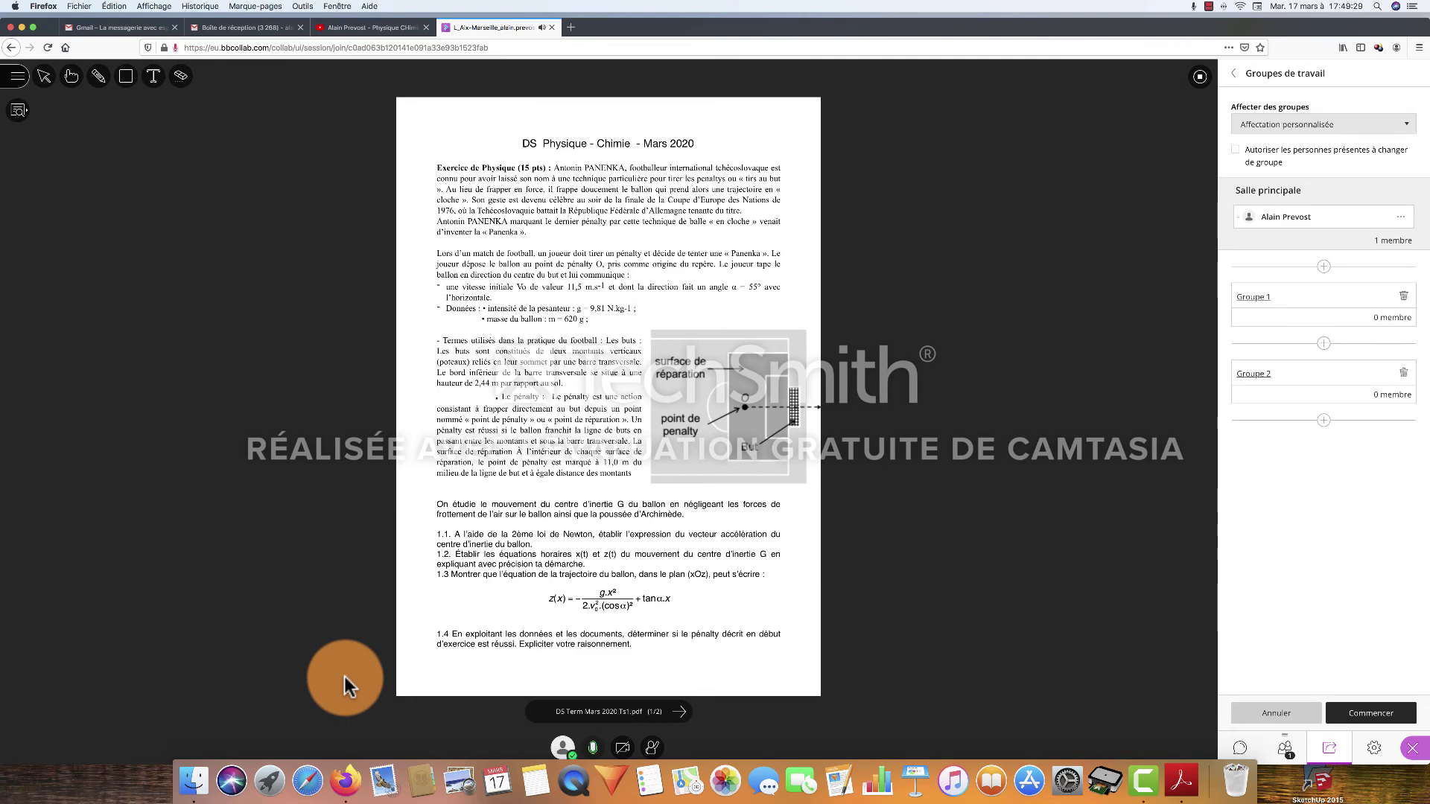
Turn on the camera, allowing Firefox camera access and sharing the video preview
{"action": "left_click", "coordinate": [621, 749]}
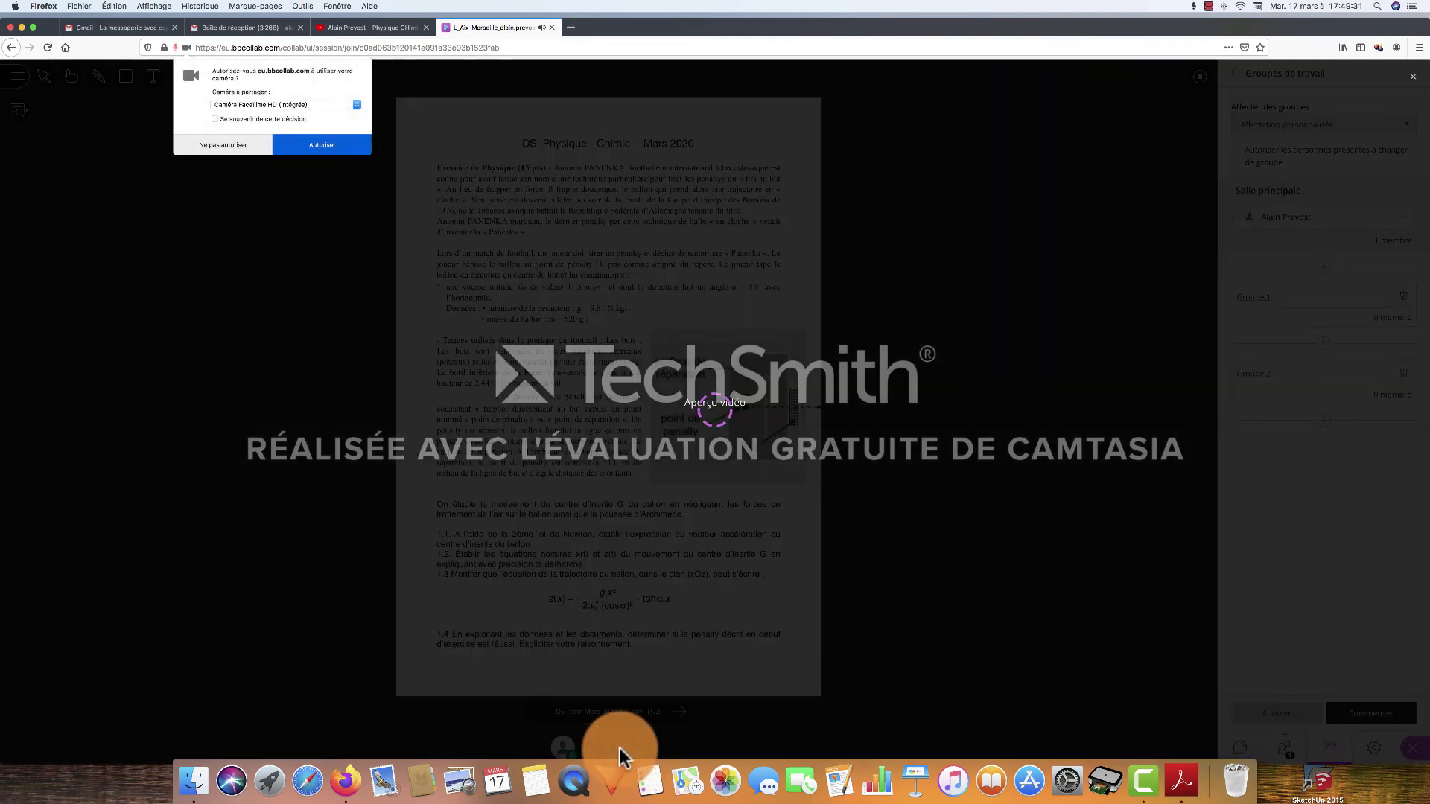
{"action": "left_click", "coordinate": [327, 143]}
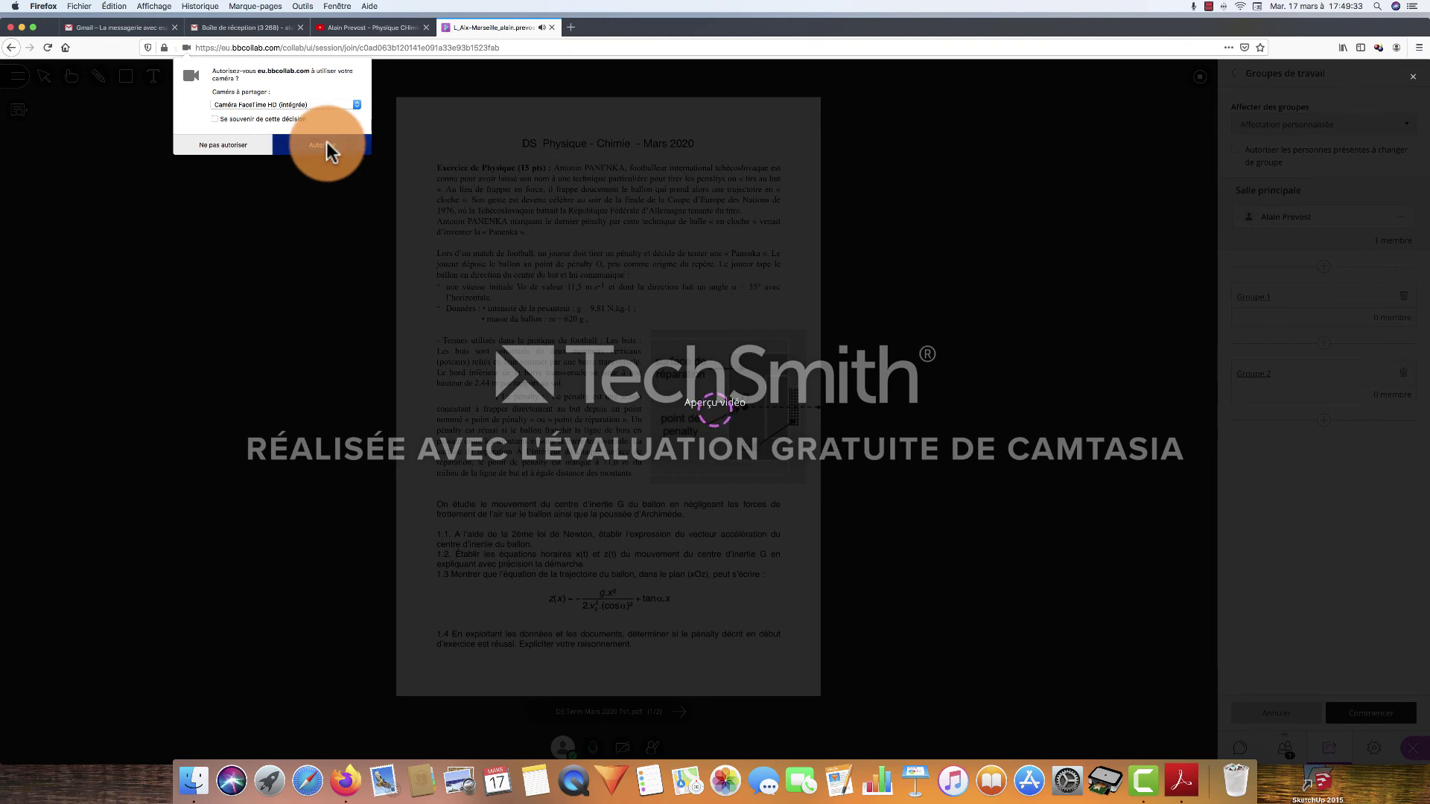
{"action": "left_click", "coordinate": [815, 506]}
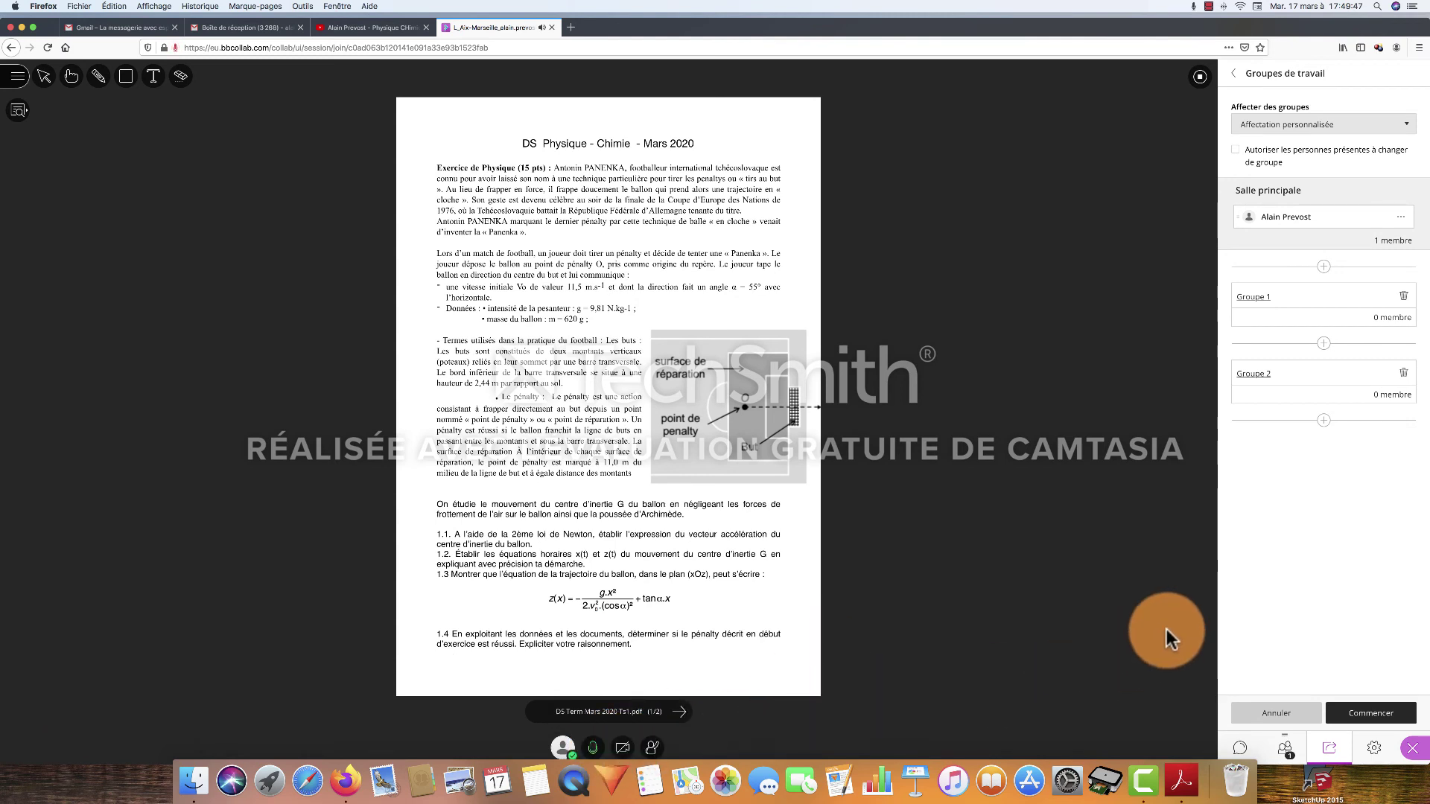
Cancel the Groupes de travail setup and show the personal audio and video settings
{"action": "left_click", "coordinate": [1276, 715]}
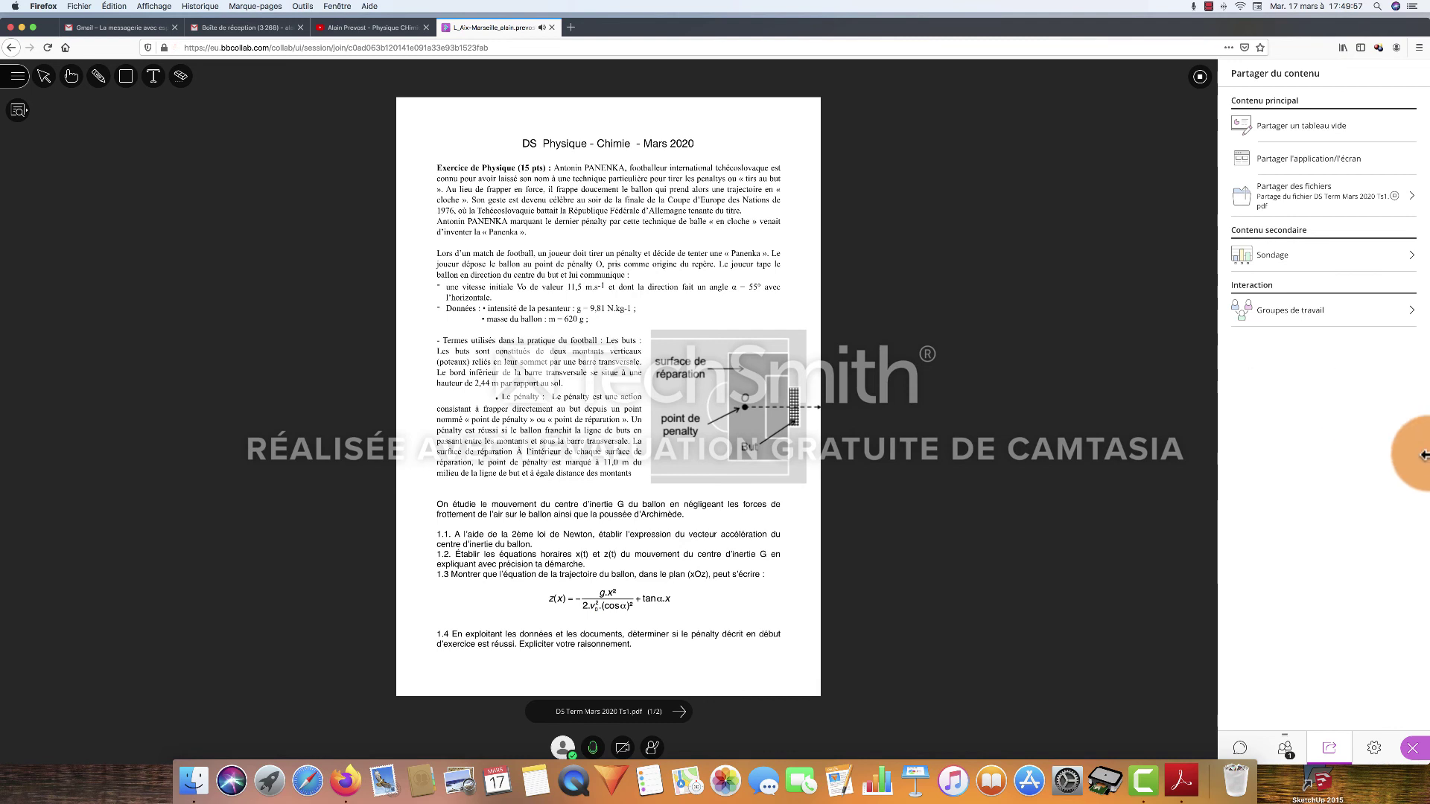
{"action": "left_click", "coordinate": [1374, 749]}
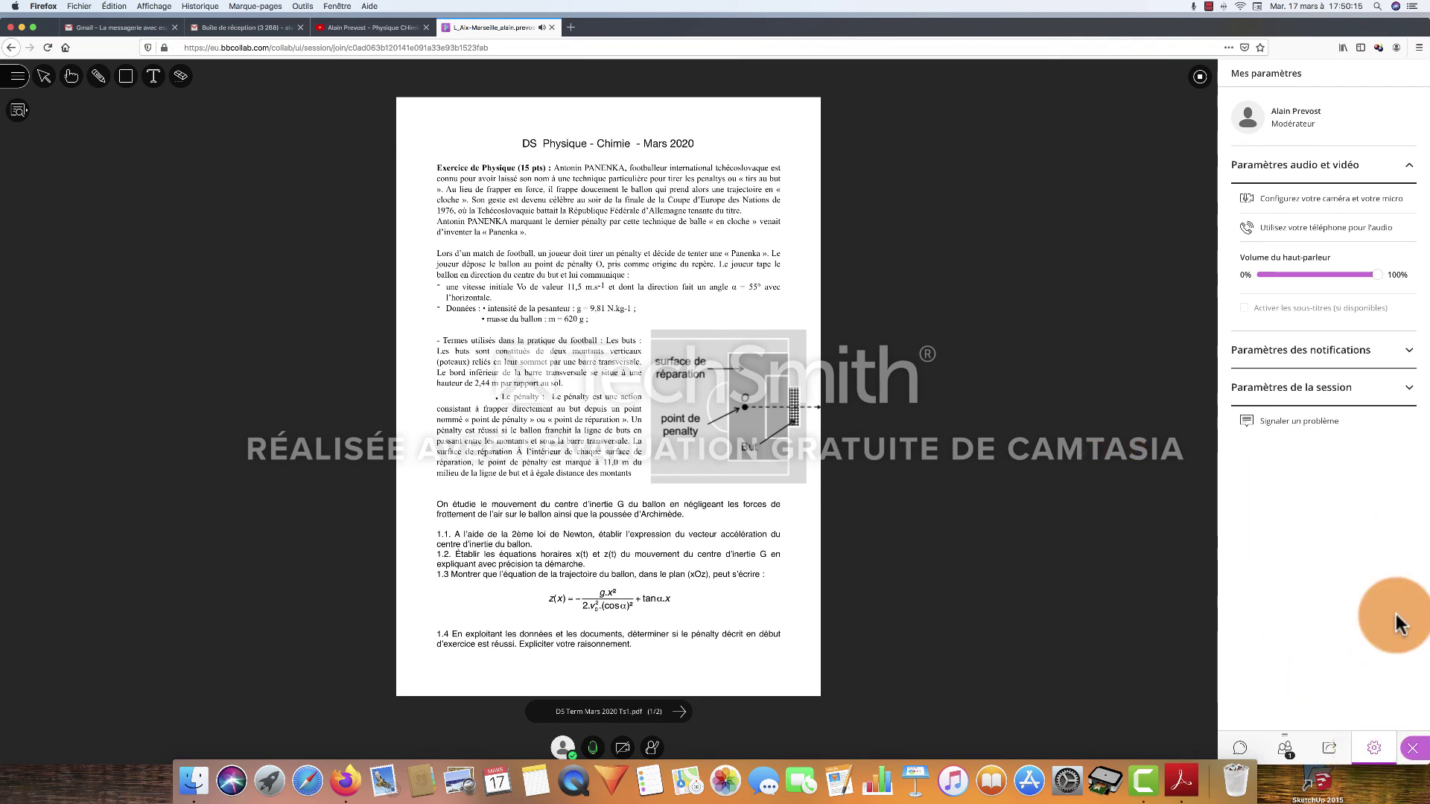
In Paramètres de la session, allow only chat; turn off Partager l'audio, Partager la vidéo and Dessiner
{"action": "left_click", "coordinate": [1407, 392]}
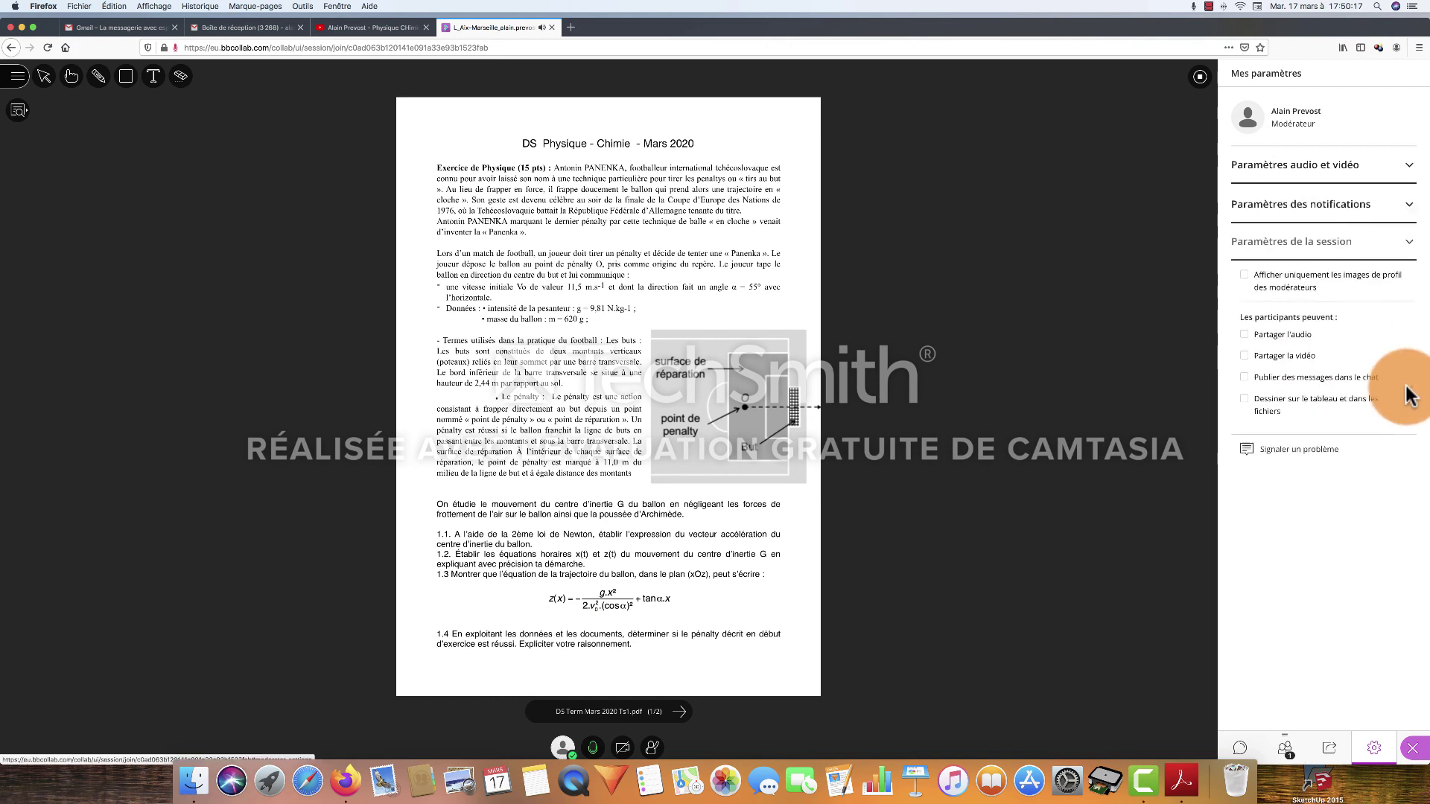
{"action": "left_click", "coordinate": [1244, 335]}
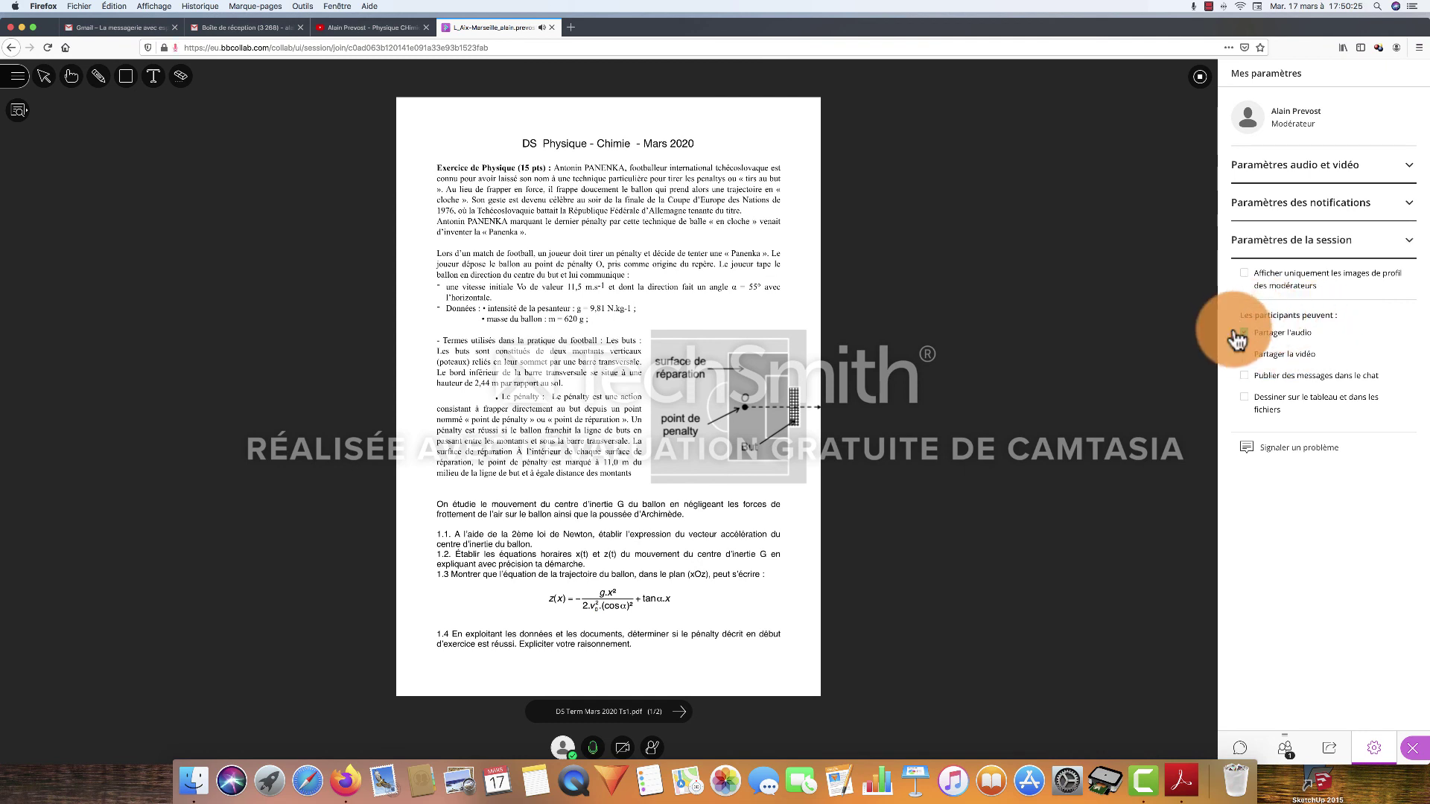
{"action": "left_click", "coordinate": [1242, 356]}
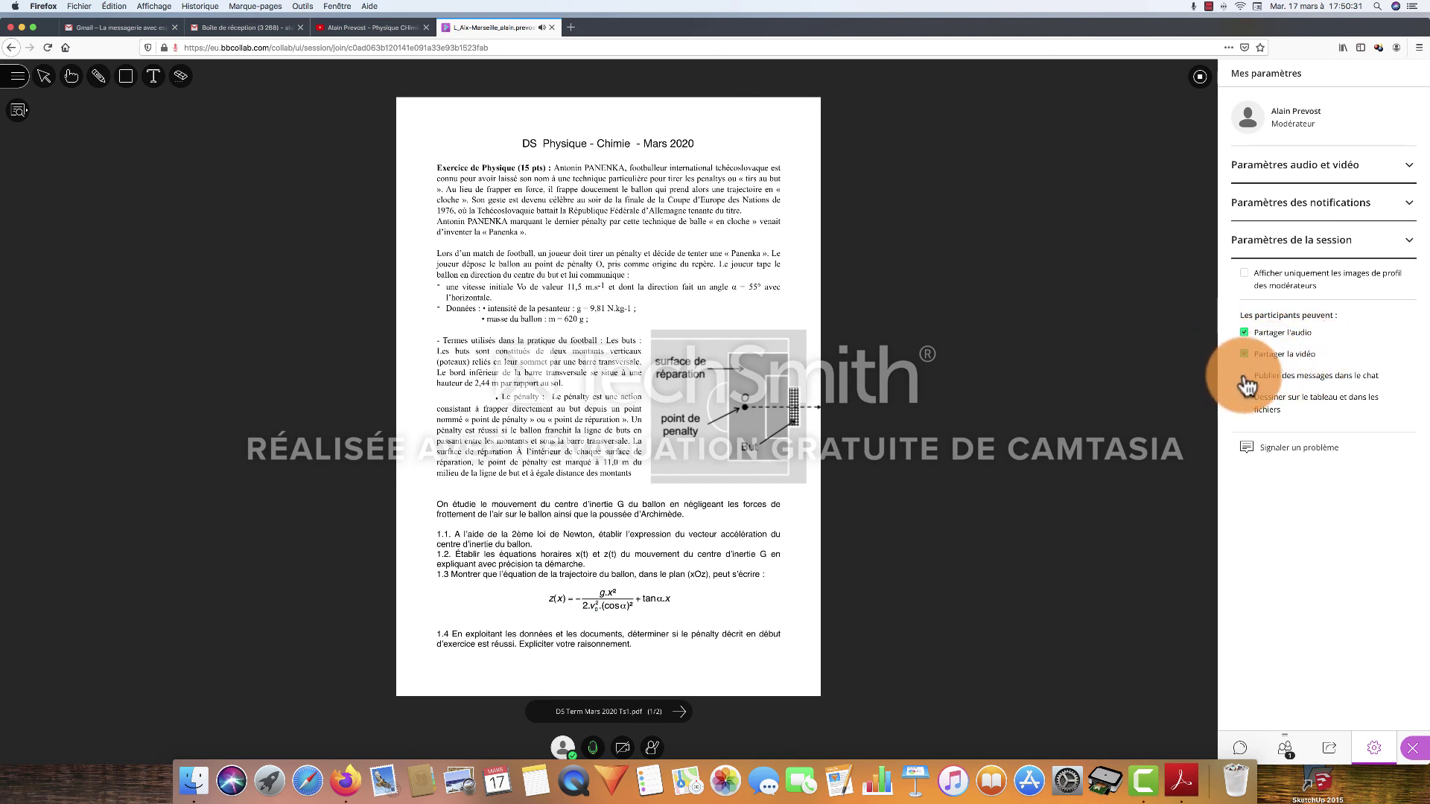
{"action": "left_click", "coordinate": [1259, 379]}
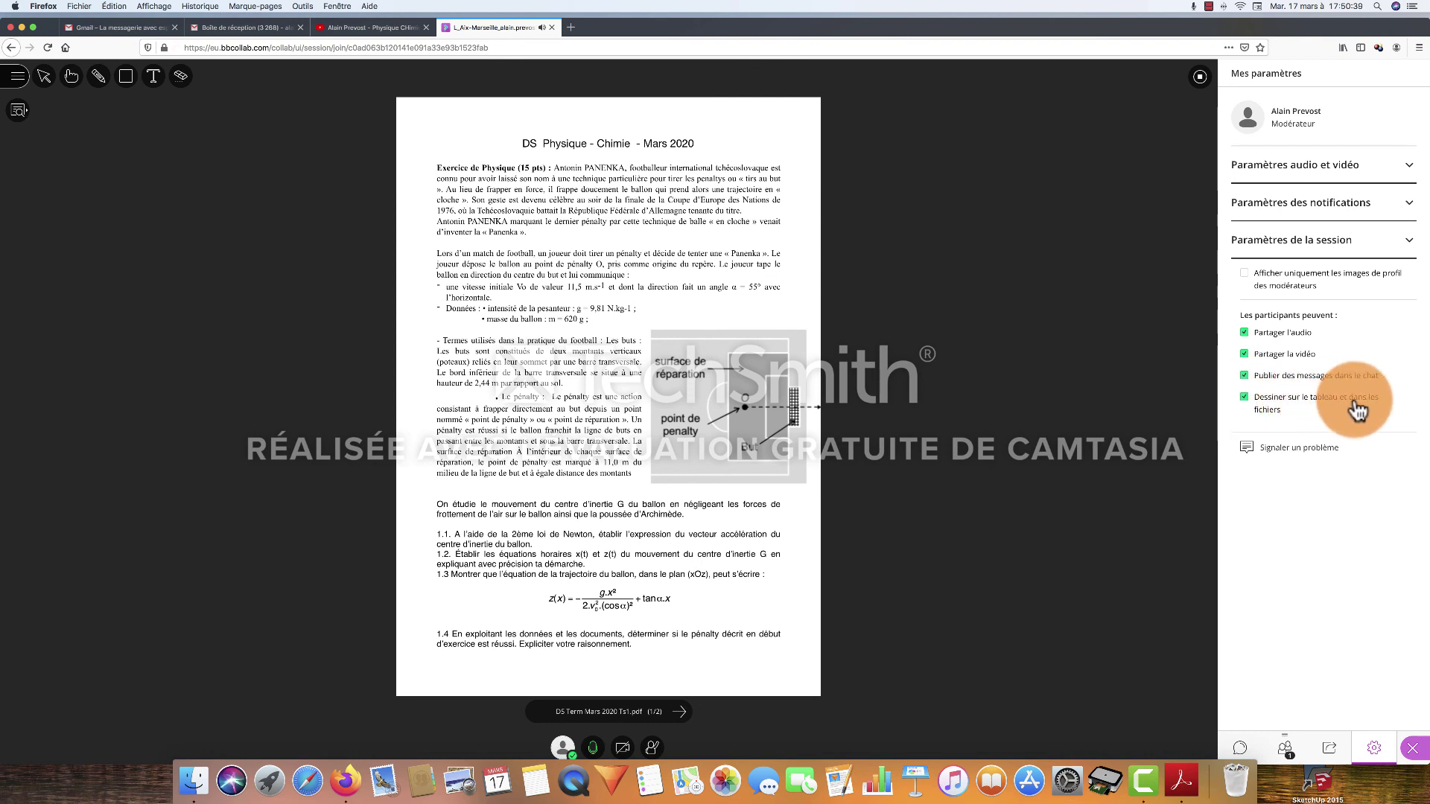
{"action": "left_click", "coordinate": [1244, 399]}
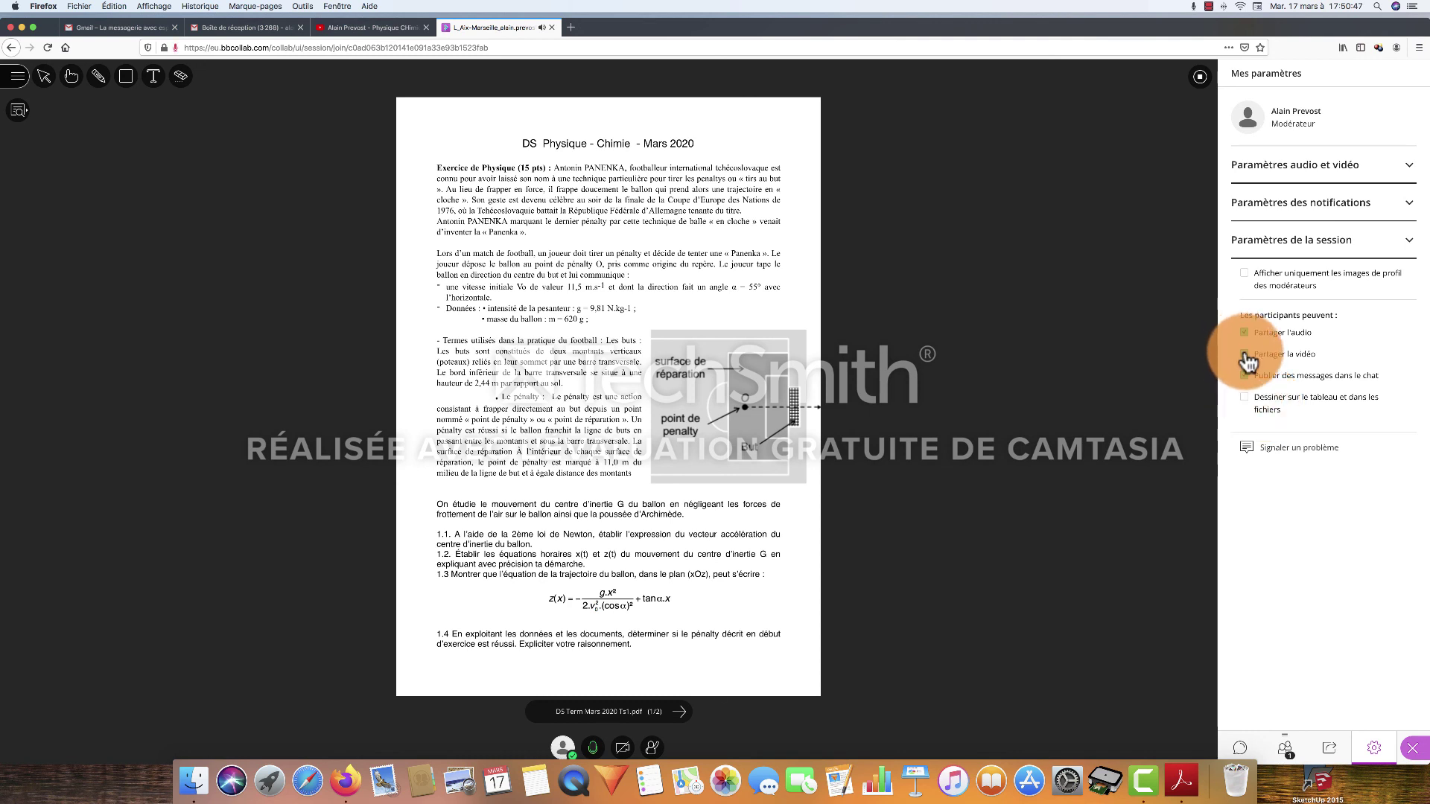
{"action": "left_click", "coordinate": [1244, 356]}
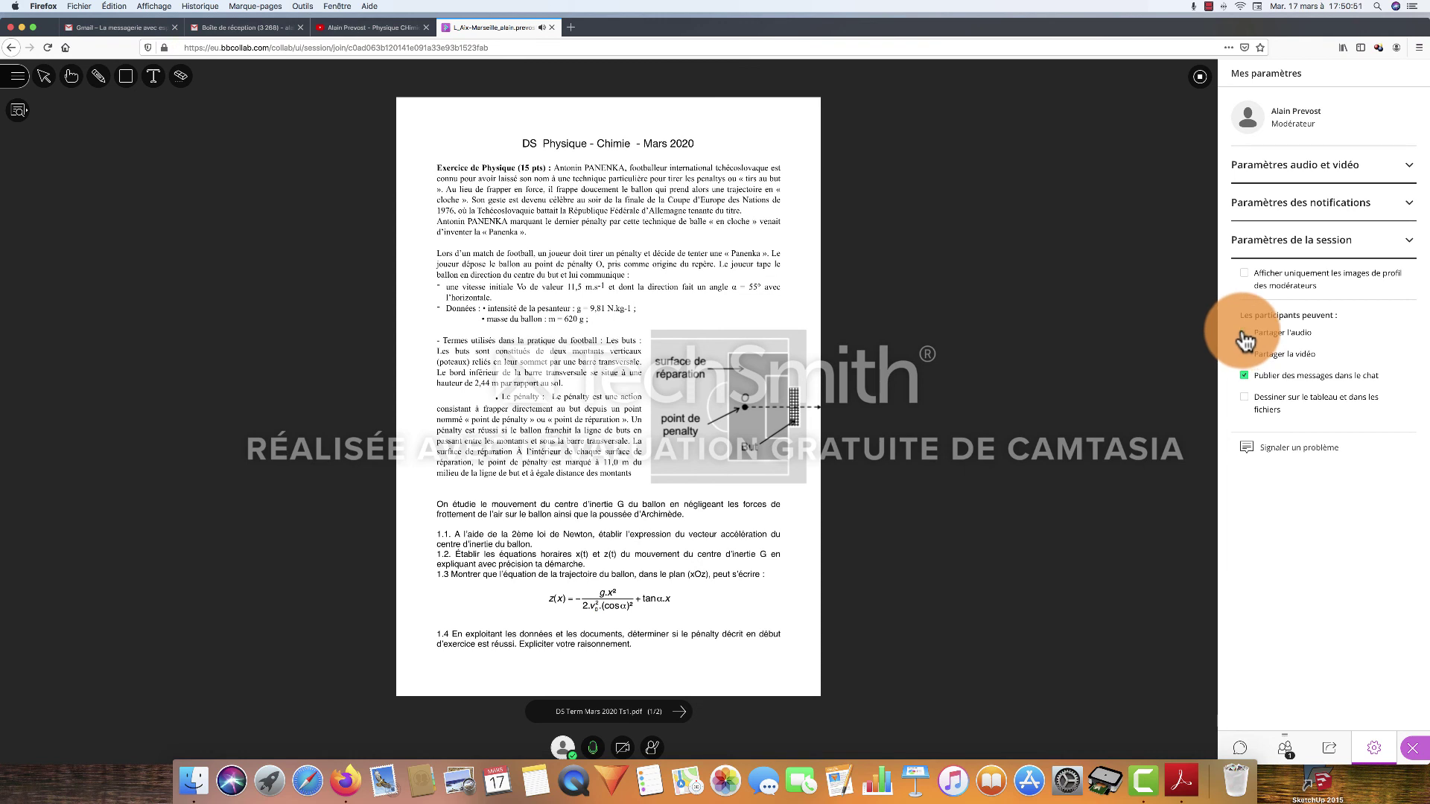
{"action": "left_click", "coordinate": [1364, 223]}
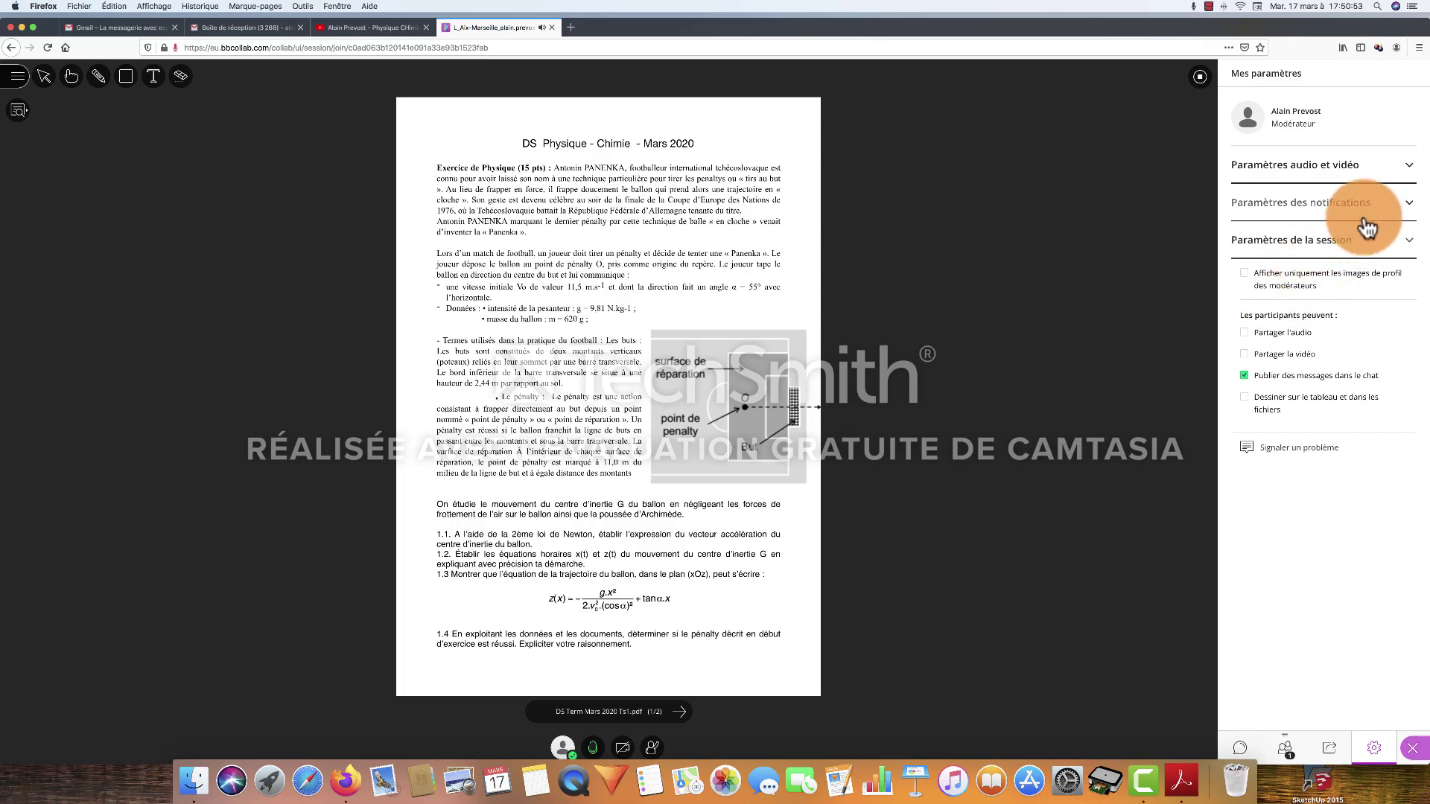